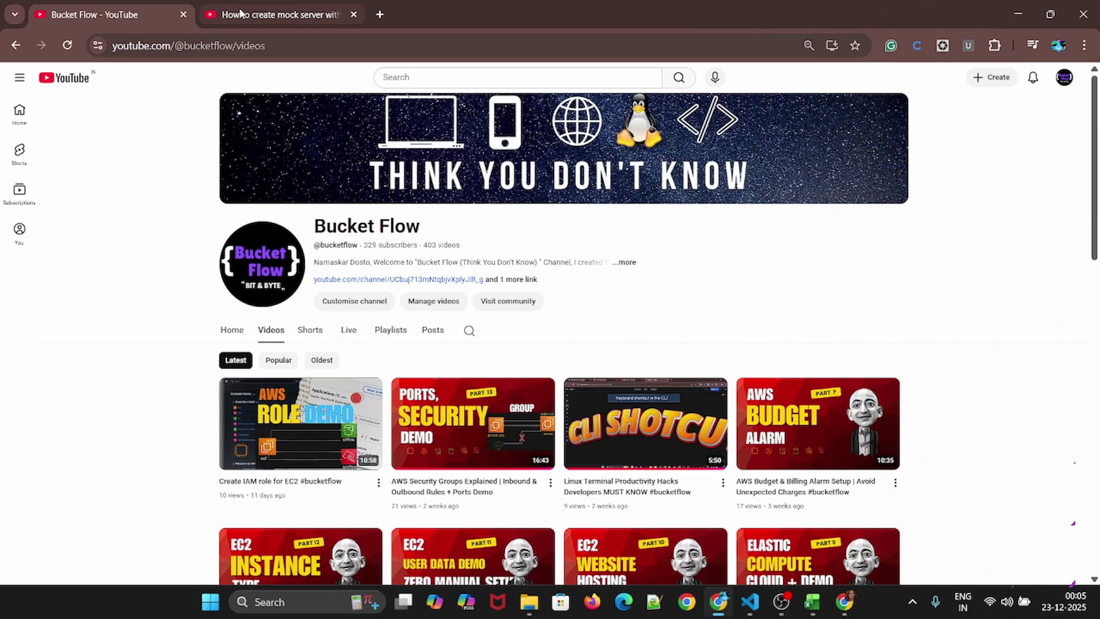
Find the viewer comment about importing CSV files on the custom-data mock server video, and like and heart it
{"action": "left_click", "coordinate": [275, 14]}
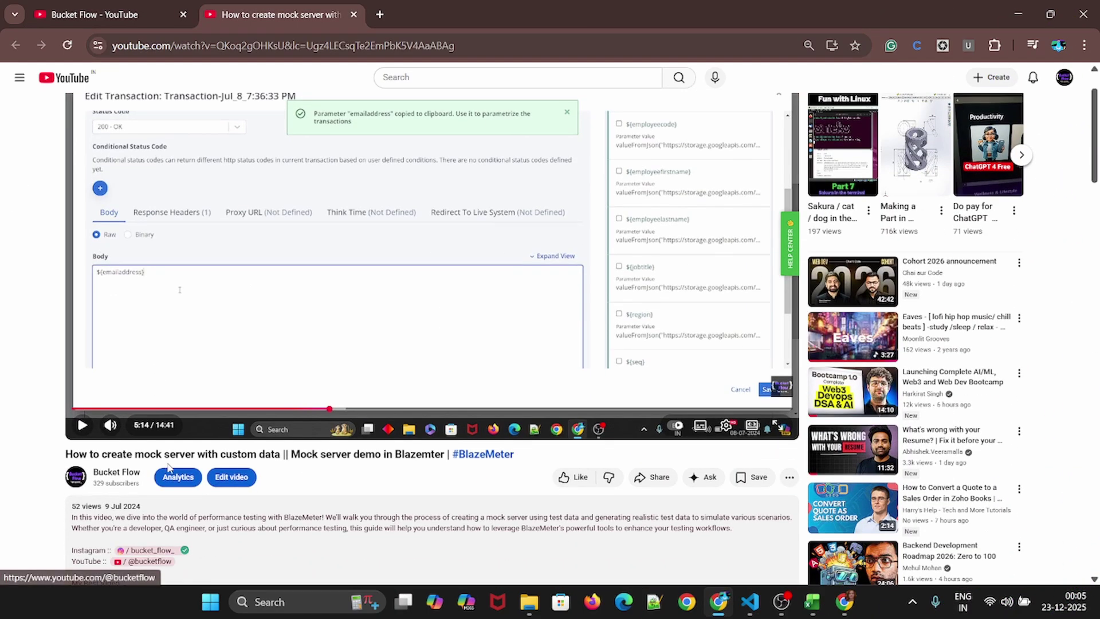
{"action": "left_click_drag", "start_coordinate": [269, 454], "coordinate": [232, 454]}
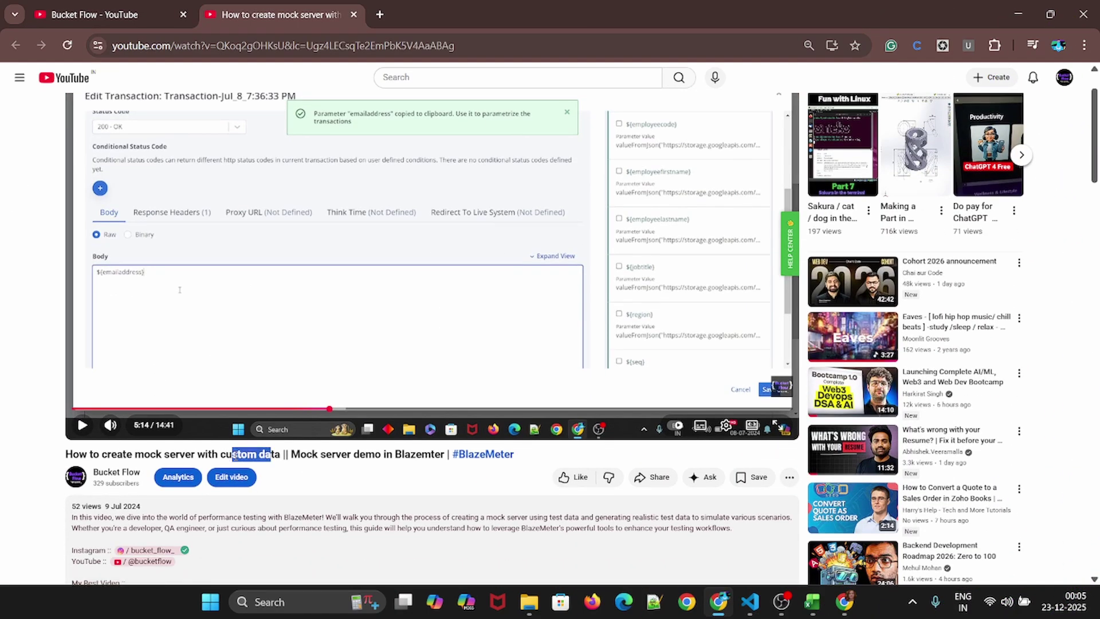
{"action": "left_click", "coordinate": [314, 506]}
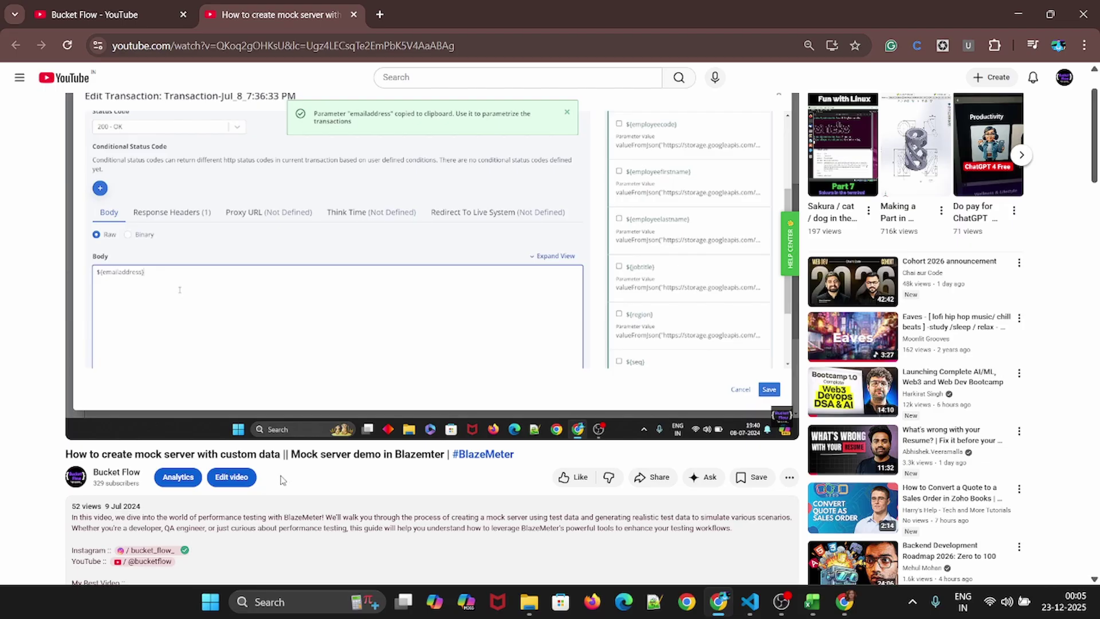
{"action": "scroll", "coordinate": [281, 480], "scroll_direction": "down", "scroll_amount": 9}
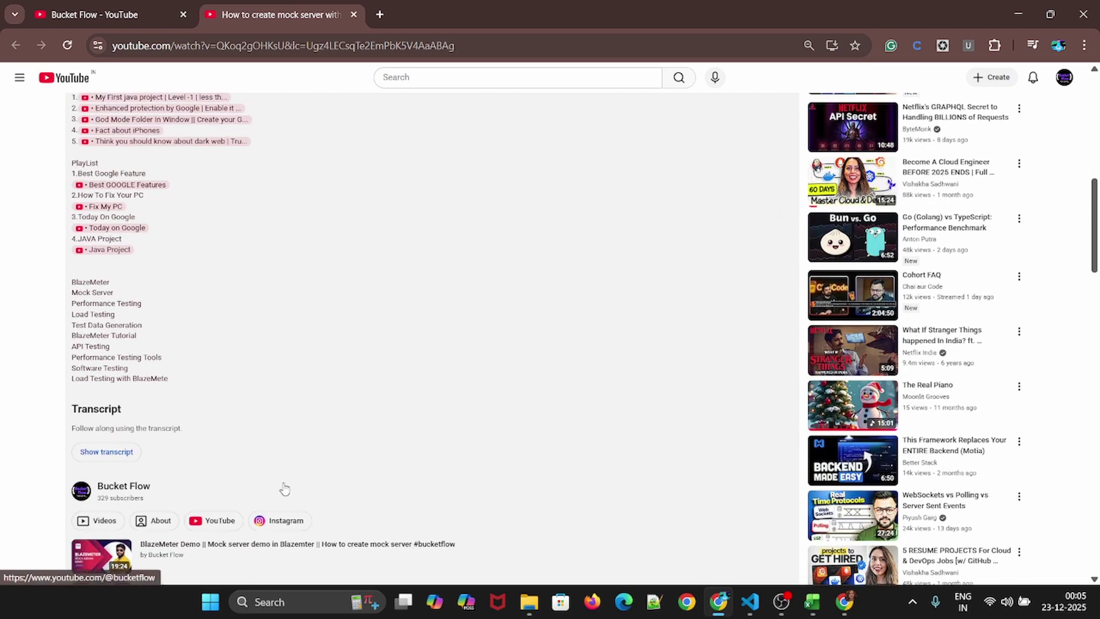
{"action": "scroll", "coordinate": [285, 488], "scroll_direction": "down", "scroll_amount": 8}
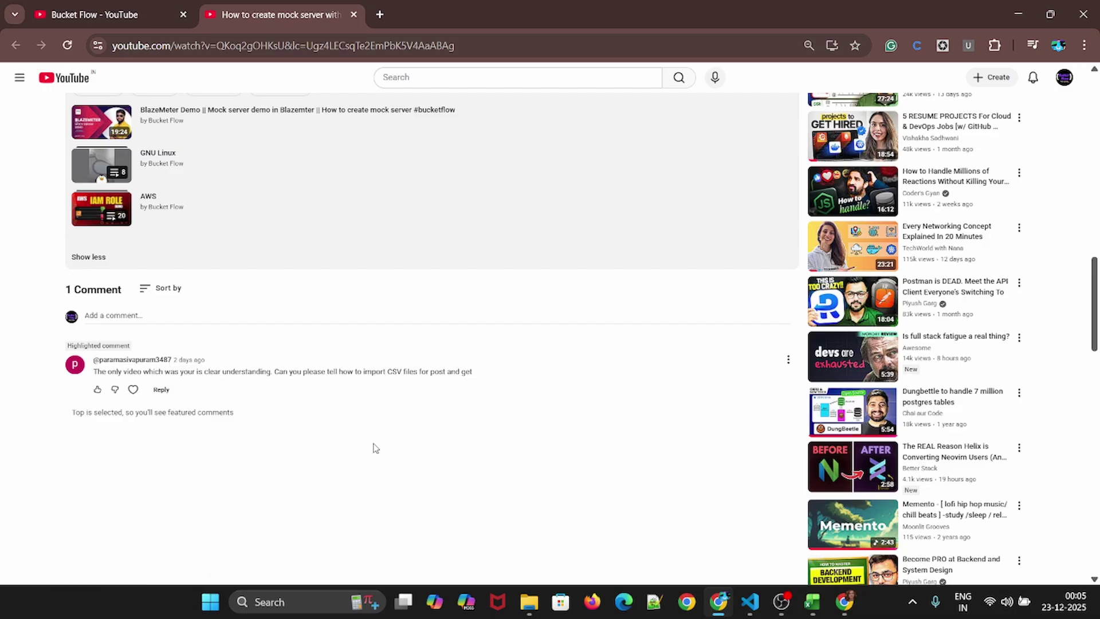
{"action": "left_click", "coordinate": [97, 389]}
{"action": "left_click", "coordinate": [141, 389]}
Switch to BlazeMeter, start the virtual service creation wizard and name the service csv_server
{"action": "left_click", "coordinate": [842, 612]}
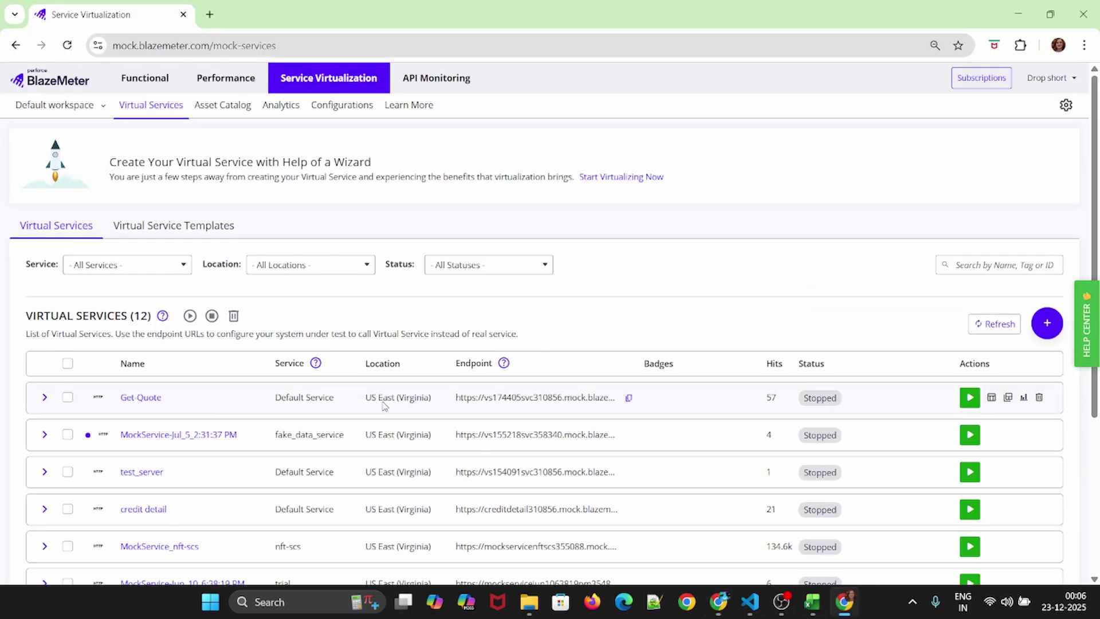
{"action": "left_click", "coordinate": [611, 177]}
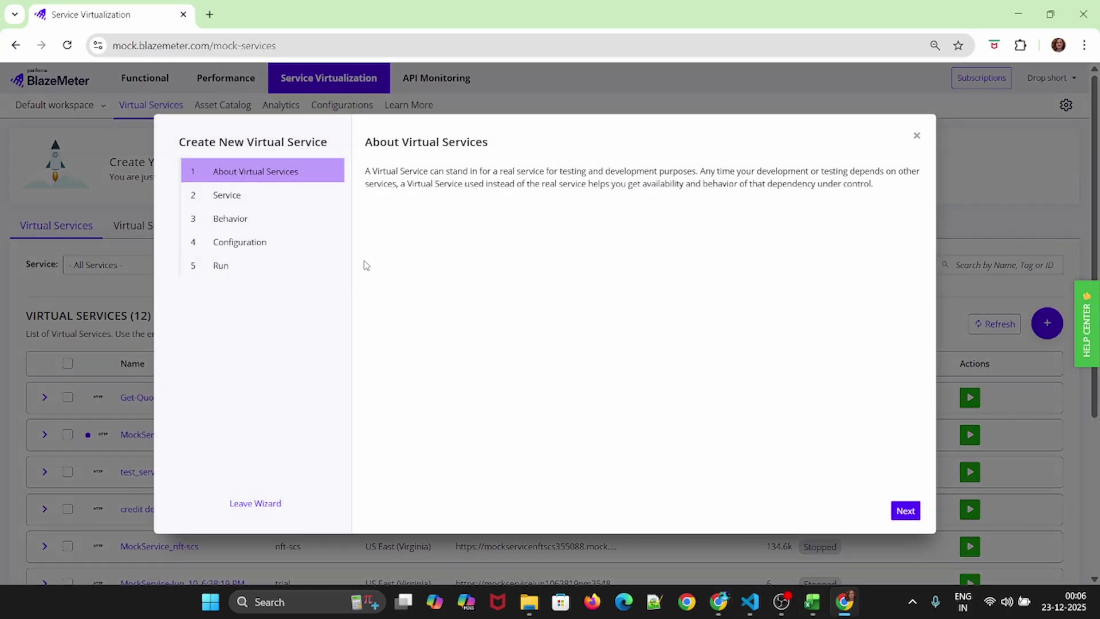
{"action": "left_click", "coordinate": [906, 510]}
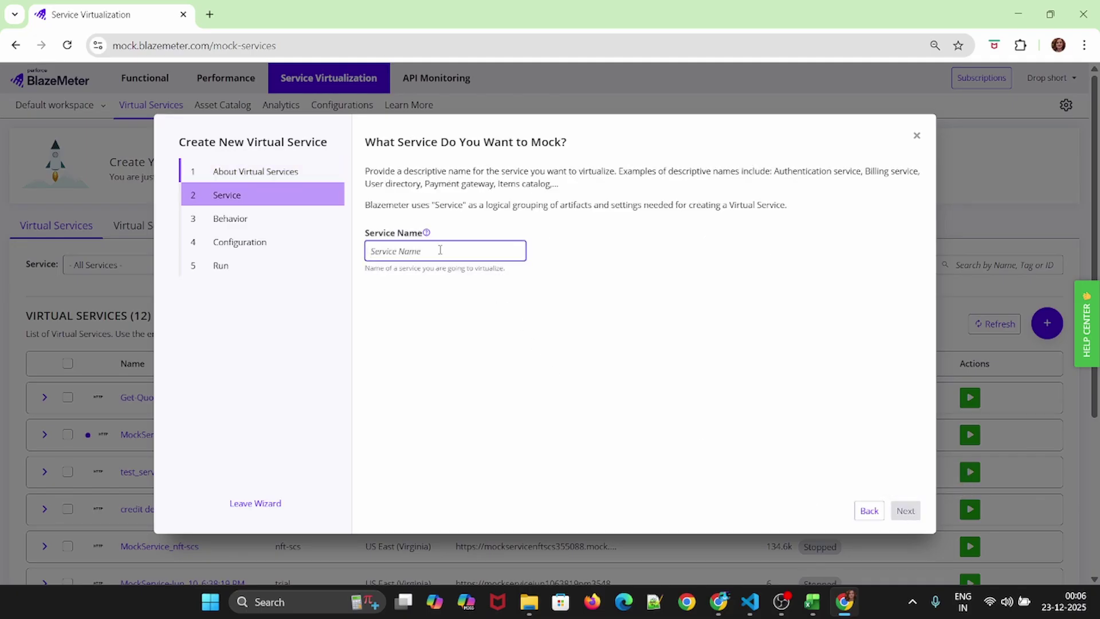
{"action": "type", "text": "c"}
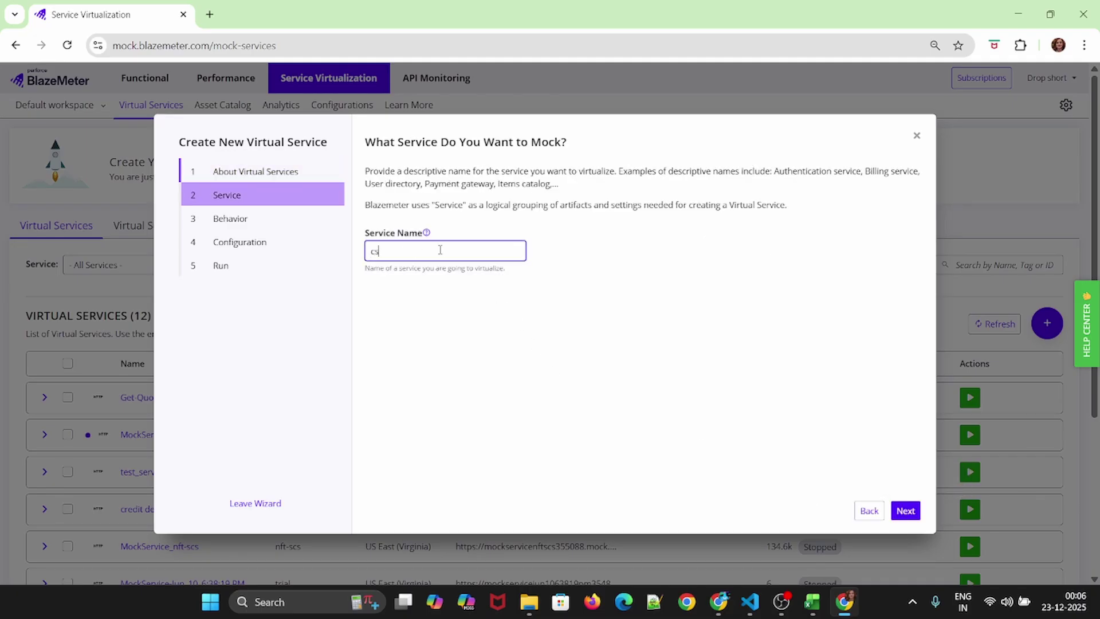
{"action": "key", "text": "BackSpace"}
{"action": "type", "text": "c"}
{"action": "left_click", "coordinate": [904, 508]}
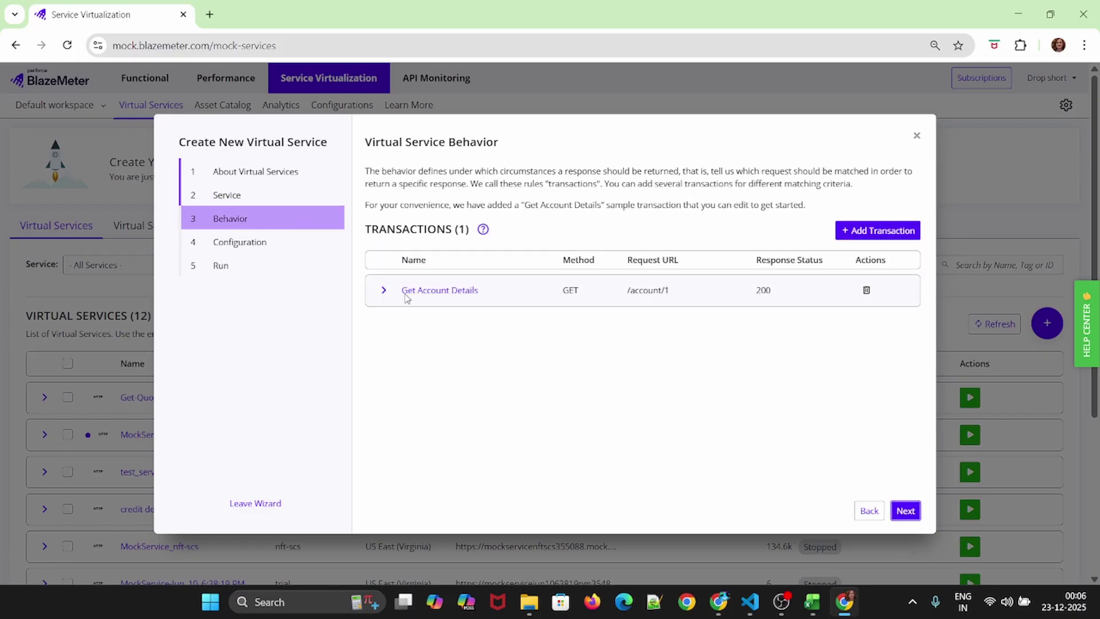
Keep the sample transaction, name the virtual service csv_server in US East (Virginia), and run it
{"action": "left_click", "coordinate": [907, 510]}
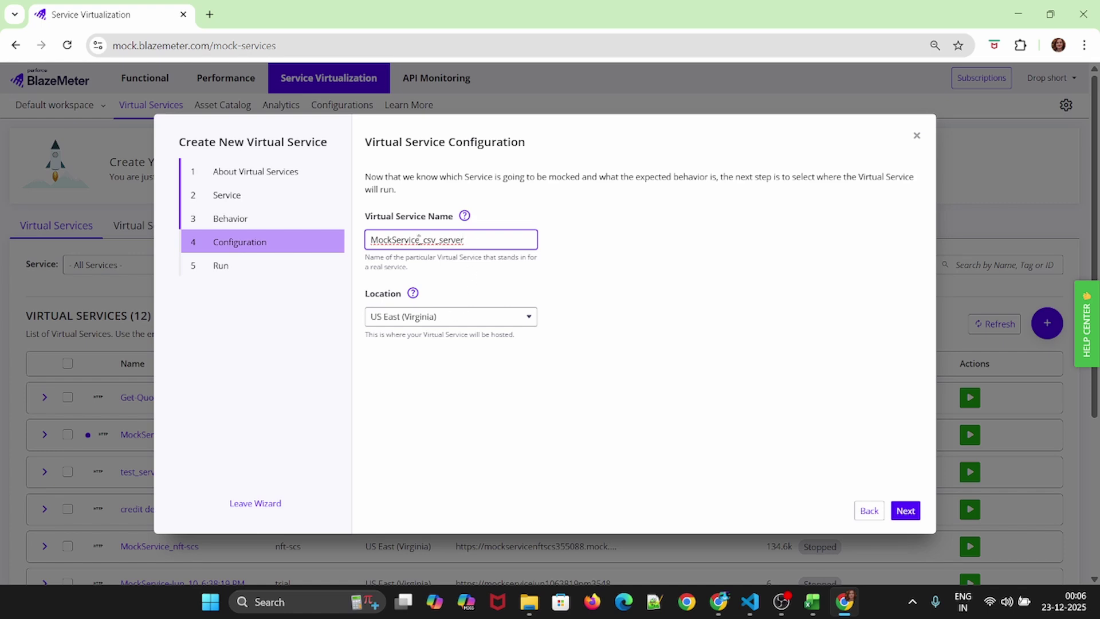
{"action": "left_click_drag", "start_coordinate": [419, 239], "coordinate": [364, 244]}
{"action": "key", "text": "Delete"}
{"action": "key", "text": "Num_Lock"}
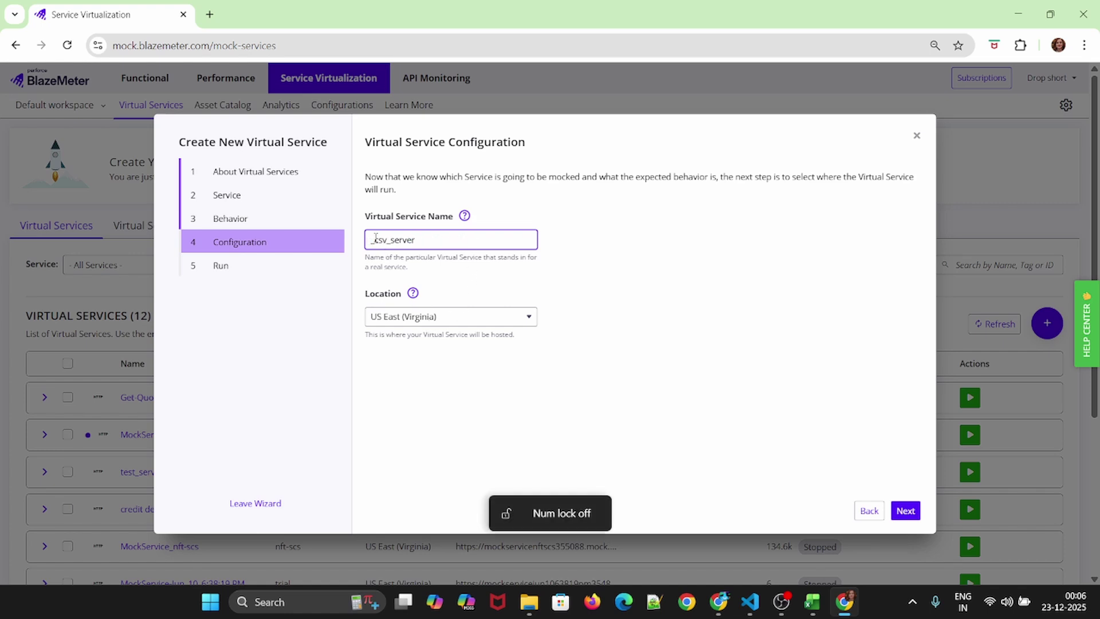
{"action": "key", "text": "Delete"}
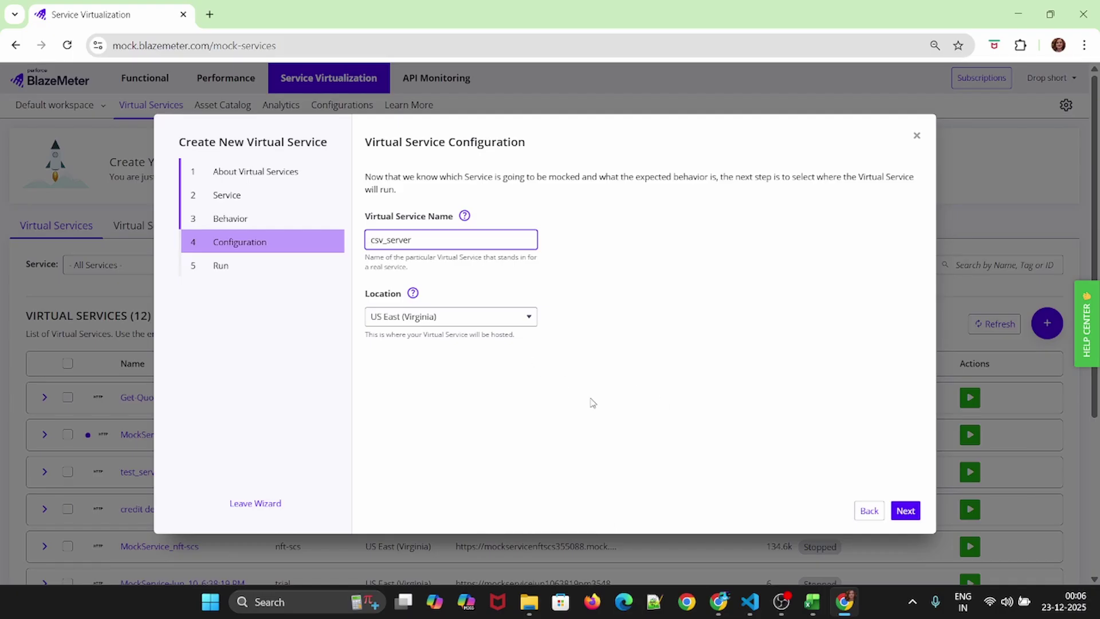
{"action": "left_click", "coordinate": [424, 318]}
{"action": "left_click", "coordinate": [641, 415]}
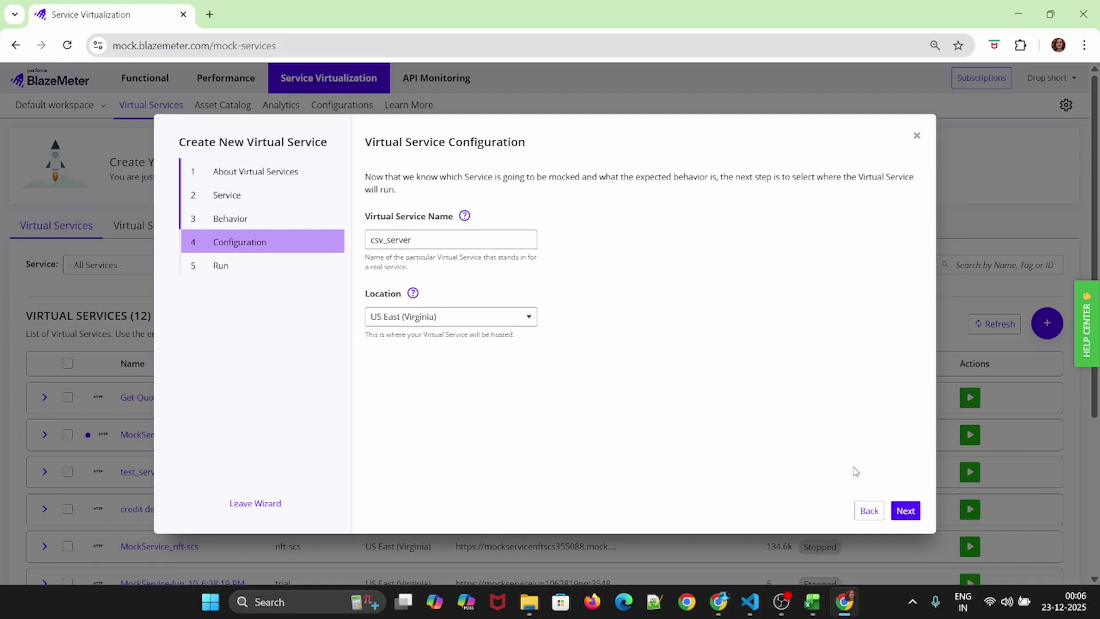
{"action": "left_click", "coordinate": [906, 510]}
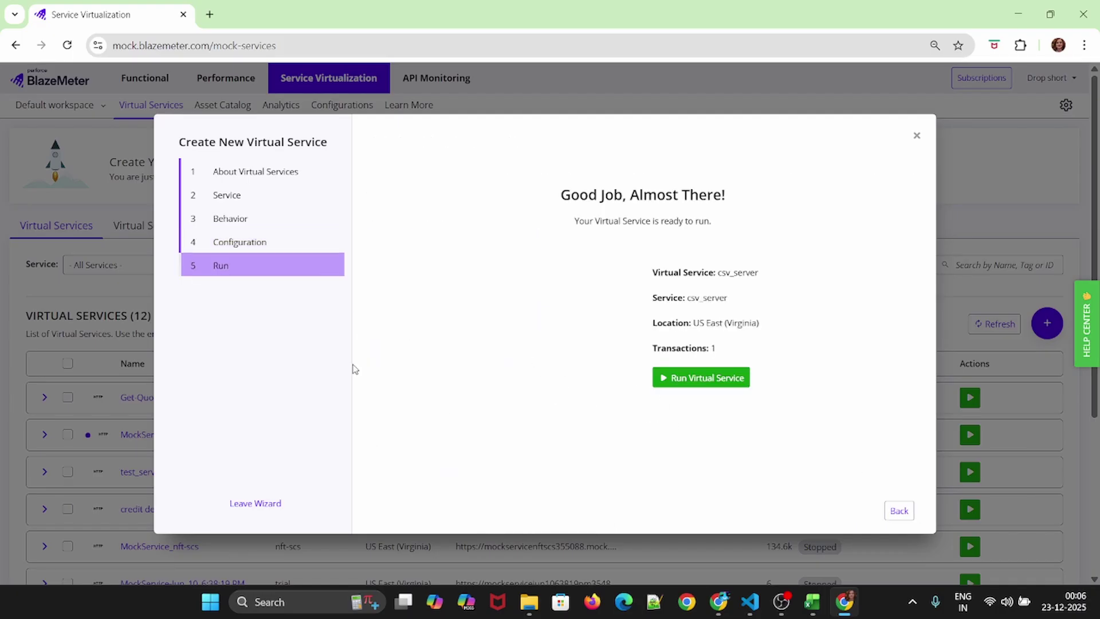
{"action": "left_click", "coordinate": [702, 376]}
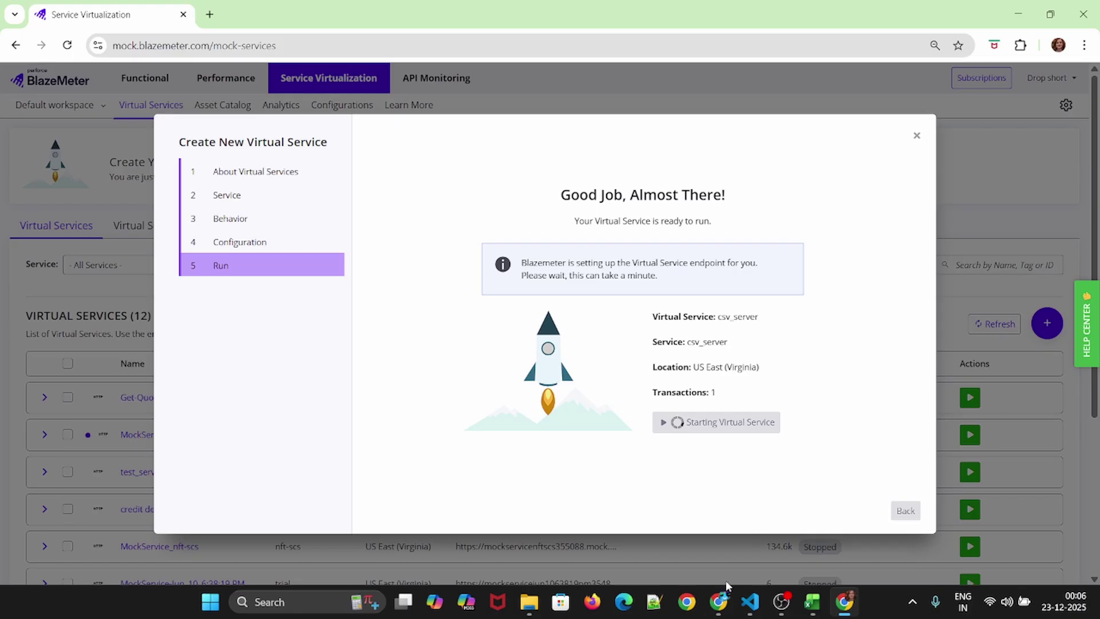
Switch to YouTube and look through the Bucket Flow channel's videos for the BlazeMeter mock server demos
{"action": "left_click", "coordinate": [719, 602]}
{"action": "scroll", "coordinate": [214, 183], "scroll_direction": "up", "scroll_amount": 10}
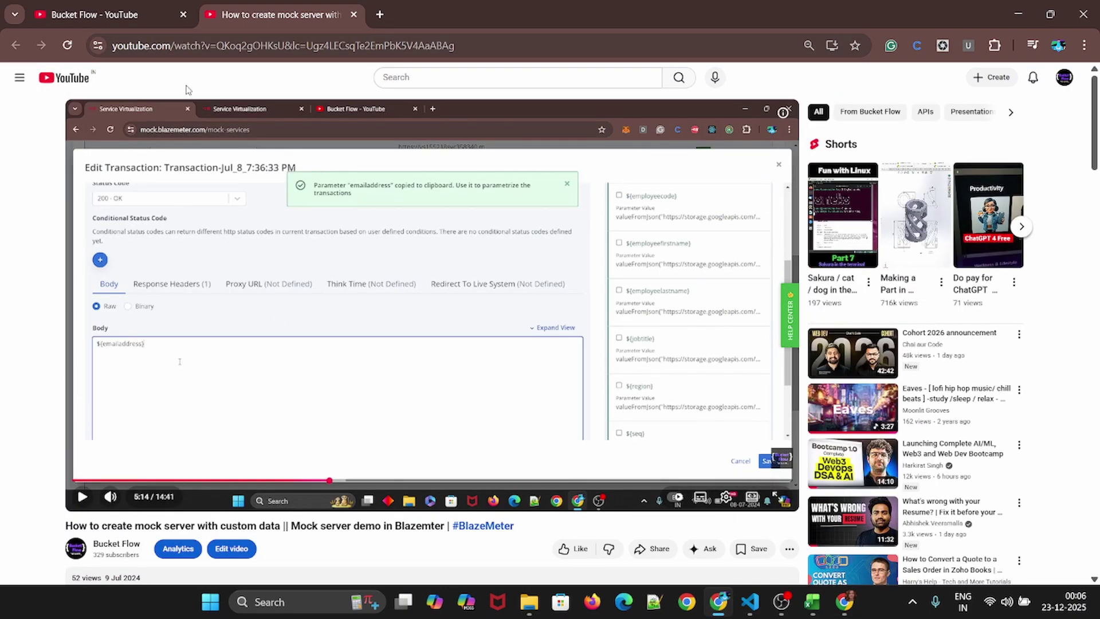
{"action": "left_click", "coordinate": [92, 15]}
{"action": "scroll", "coordinate": [593, 493], "scroll_direction": "down", "scroll_amount": 6}
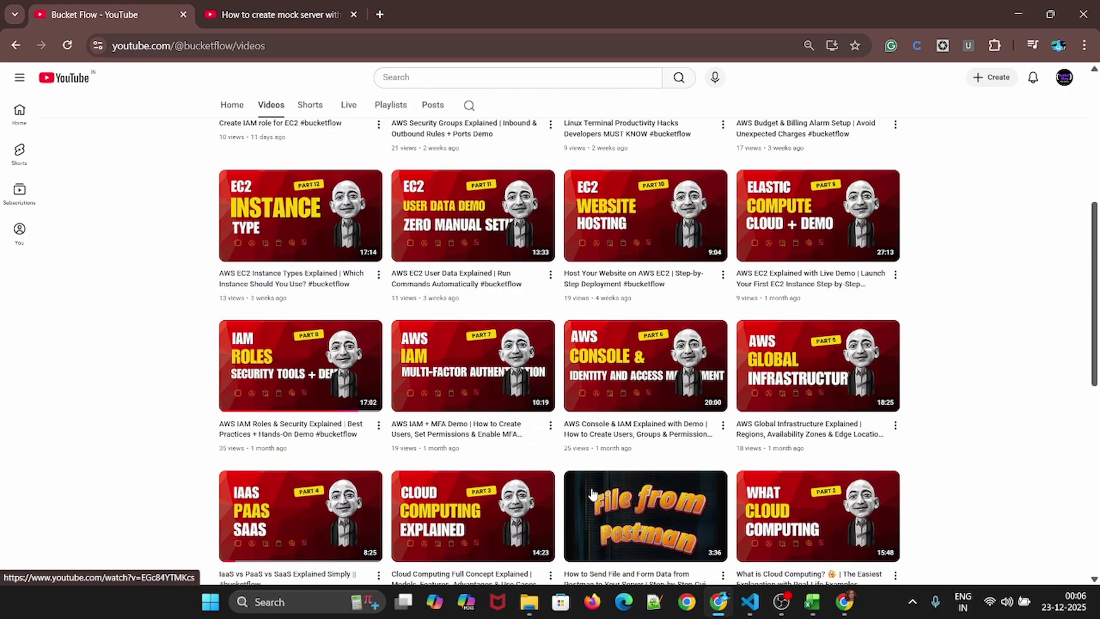
{"action": "scroll", "coordinate": [592, 493], "scroll_direction": "down", "scroll_amount": 8}
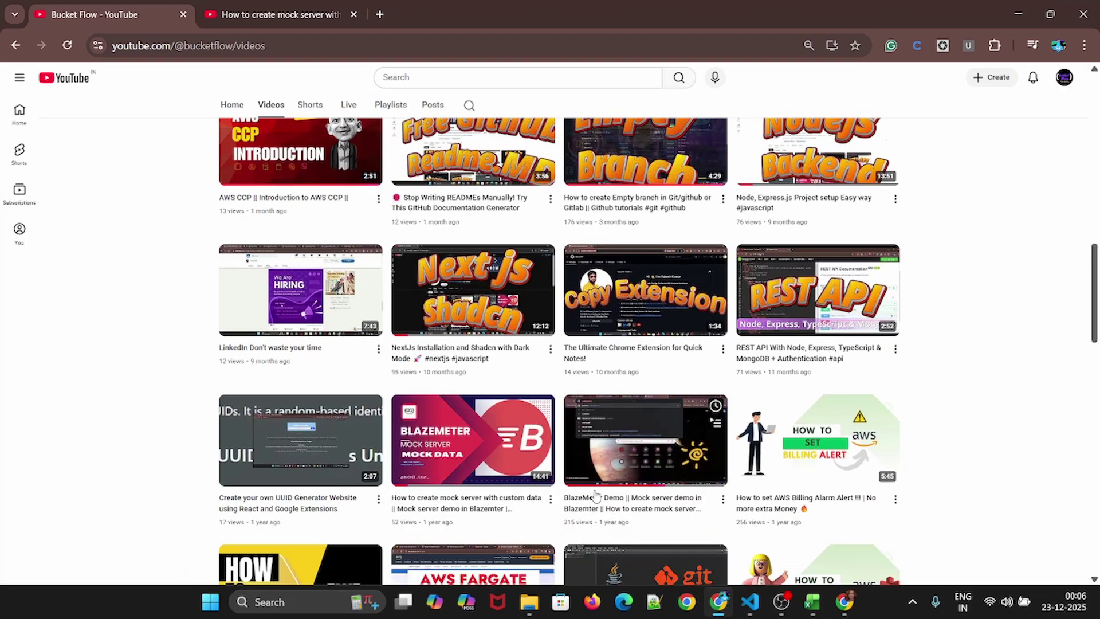
{"action": "scroll", "coordinate": [596, 497], "scroll_direction": "down", "scroll_amount": 3}
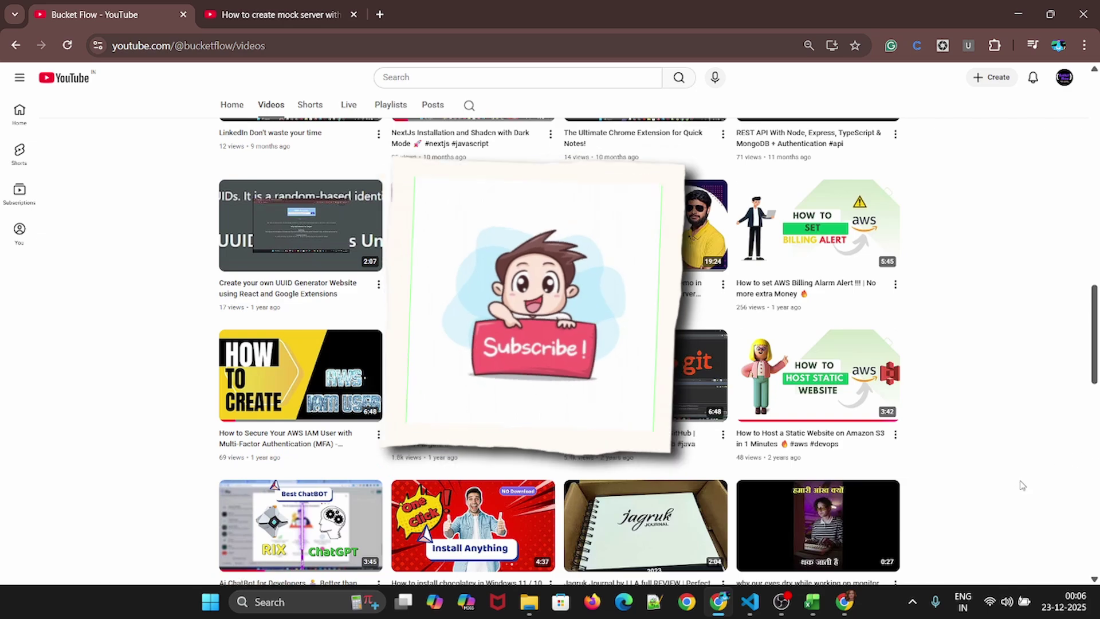
{"action": "scroll", "coordinate": [1003, 489], "scroll_direction": "down", "scroll_amount": 3}
{"action": "scroll", "coordinate": [1007, 490], "scroll_direction": "up", "scroll_amount": 5}
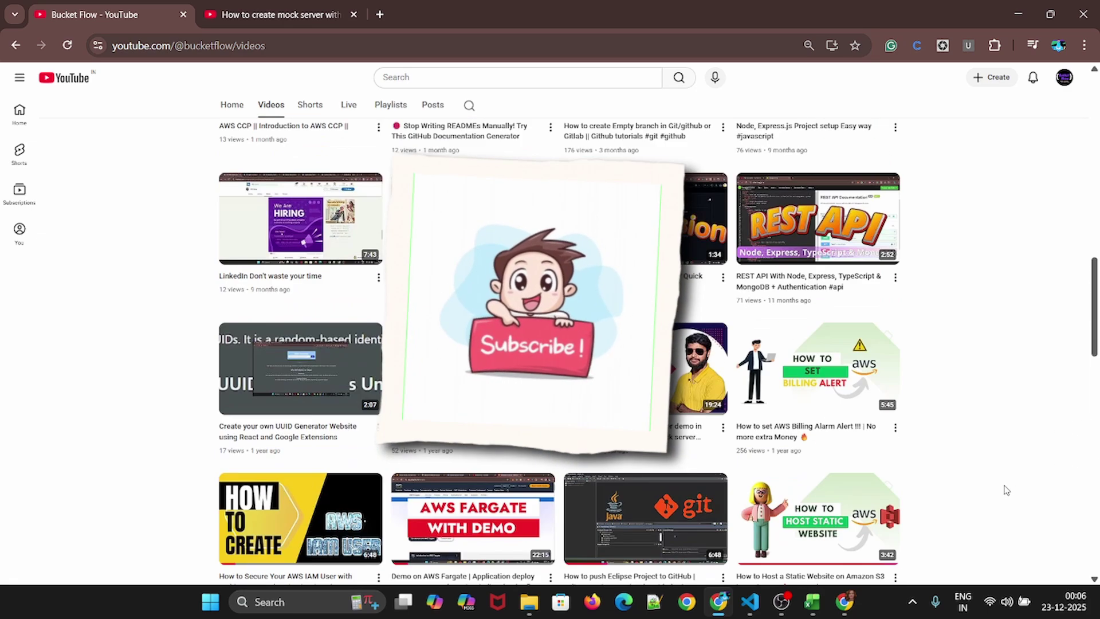
{"action": "scroll", "coordinate": [1007, 490], "scroll_direction": "up", "scroll_amount": 10}
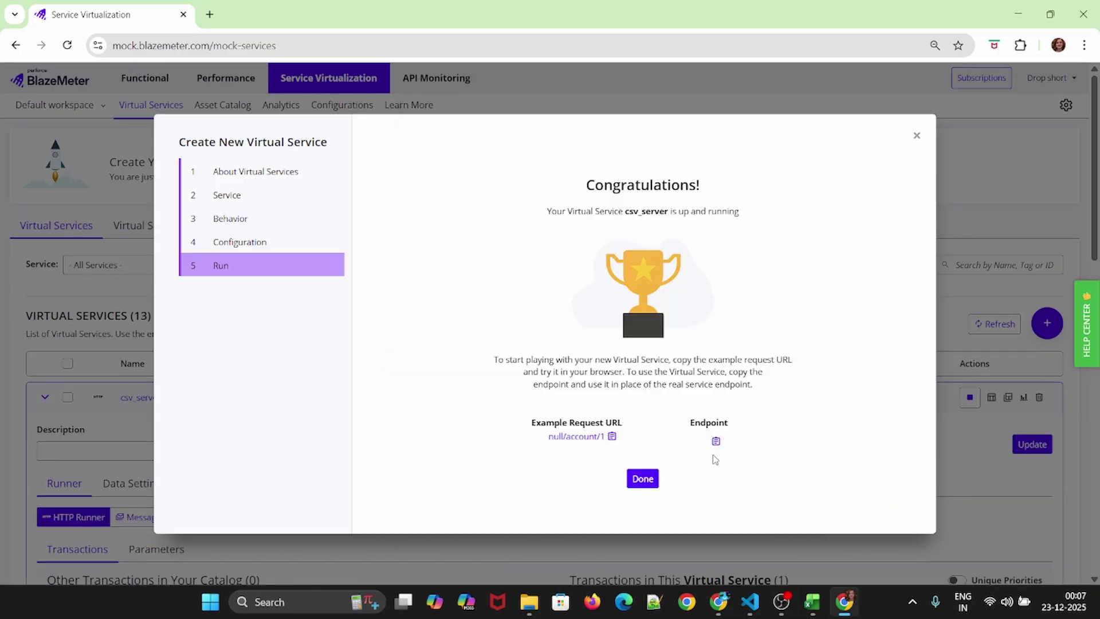
Finish the wizard and add a new transaction named iam_user_url to csv_server, matching GET requests to /iamUserUrl
{"action": "left_click", "coordinate": [643, 478]}
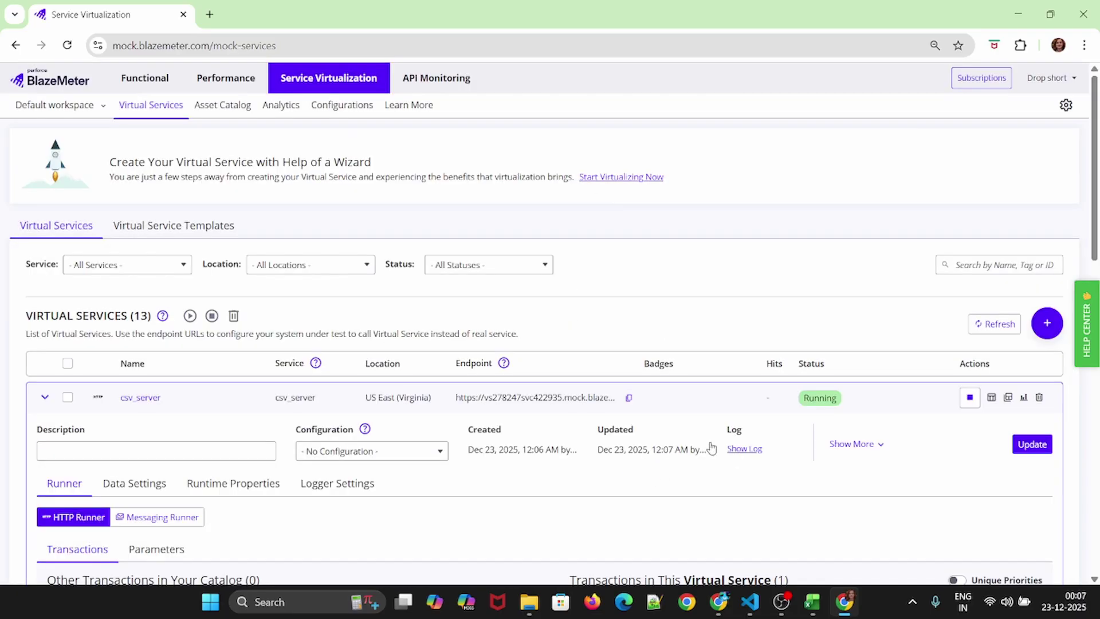
{"action": "scroll", "coordinate": [172, 487], "scroll_direction": "down", "scroll_amount": 5}
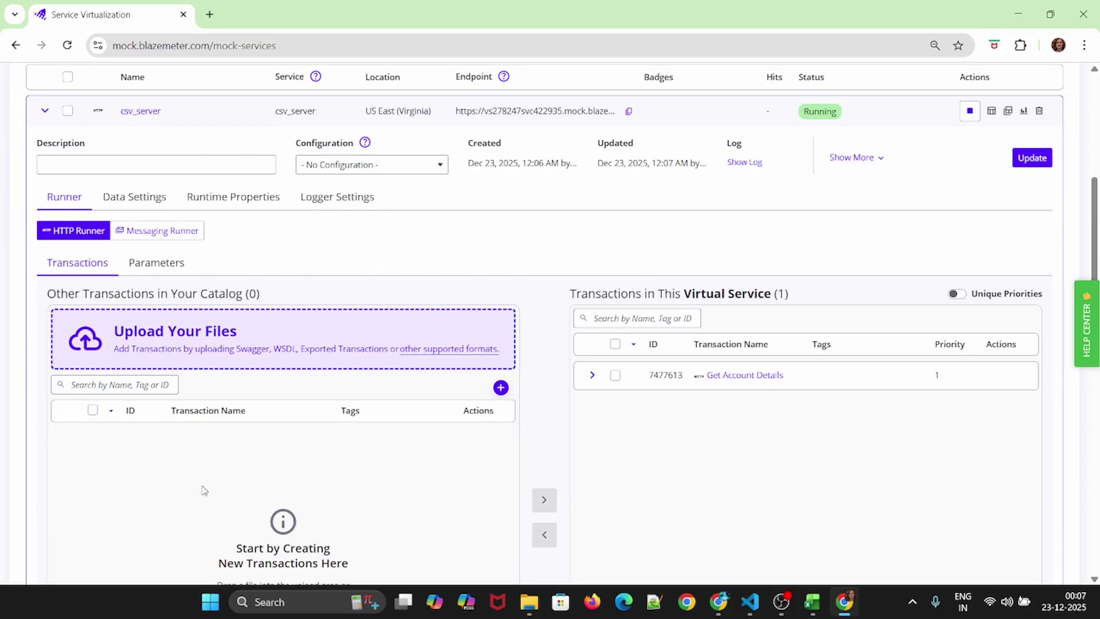
{"action": "left_click", "coordinate": [501, 388]}
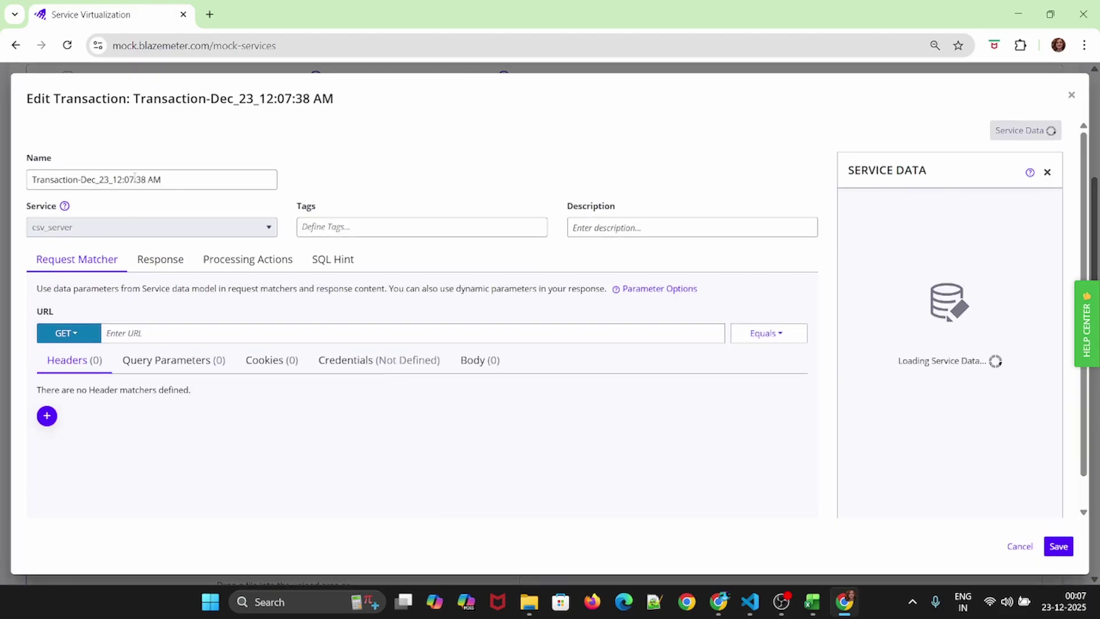
{"action": "triple_click", "coordinate": [134, 178]}
{"action": "key", "text": "BackSpace"}
{"action": "type", "text": "im"}
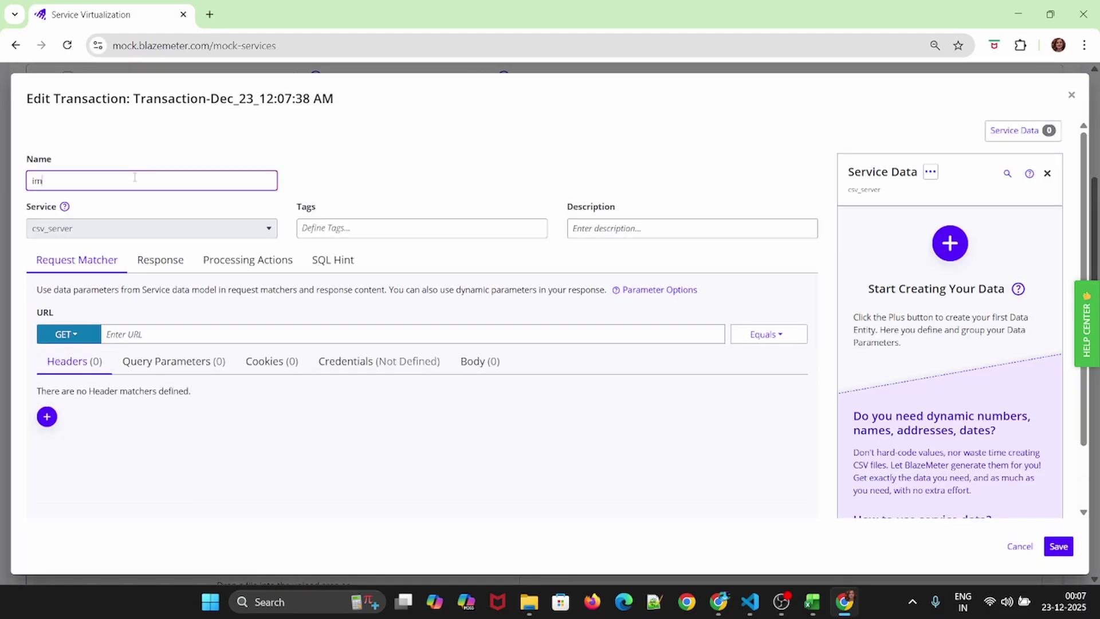
{"action": "key", "text": "Num_Lock"}
{"action": "key", "text": "Num_Lock"}
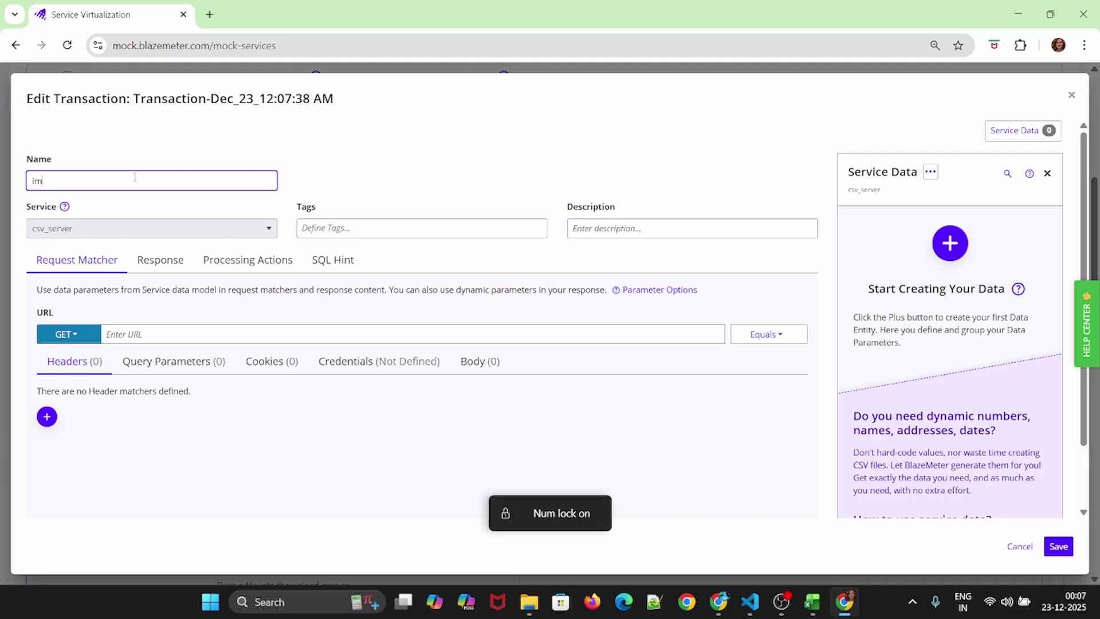
{"action": "type", "text": "_user_url"}
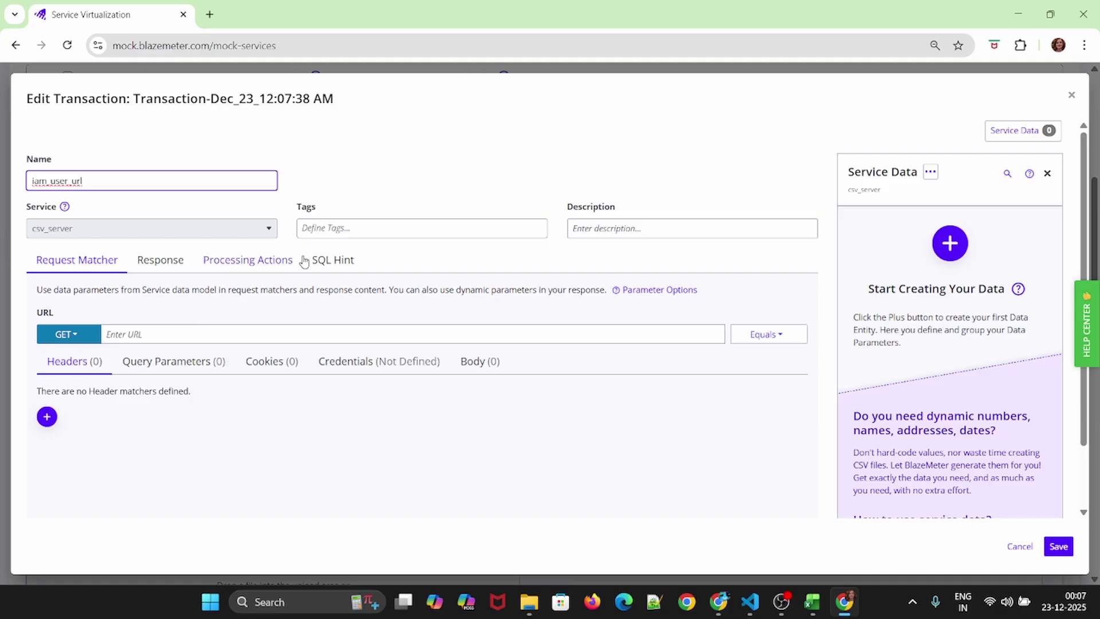
{"action": "left_click", "coordinate": [162, 339]}
{"action": "type", "text": "/iamUserUrl"}
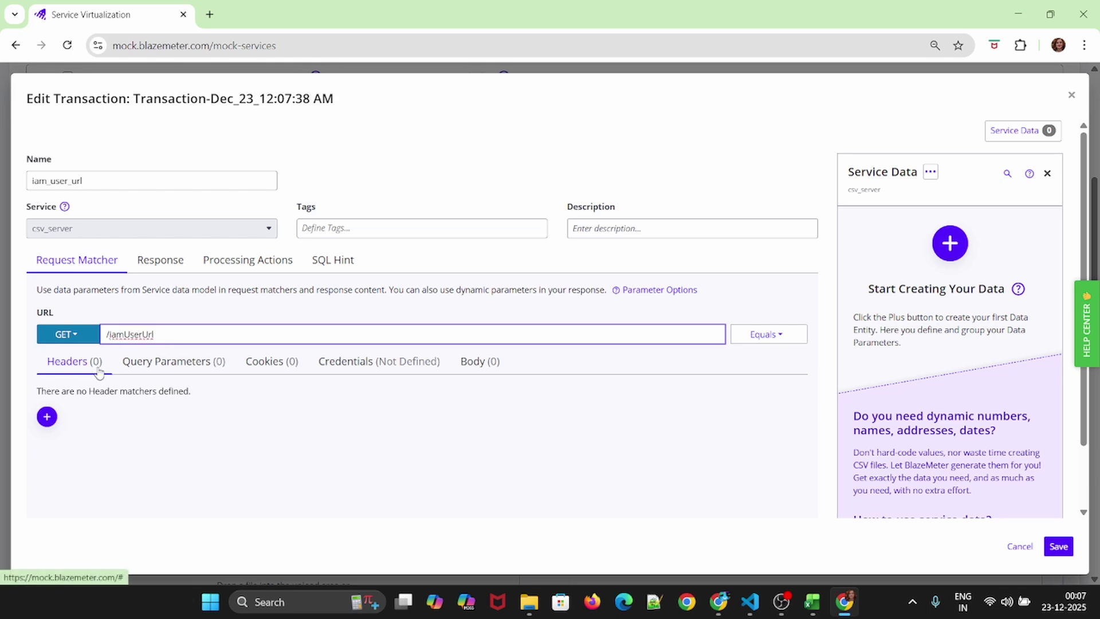
Add a data entity to the transaction's service data from the CSV file eks-iam_credentials.csv in Downloads
{"action": "left_click", "coordinate": [950, 246]}
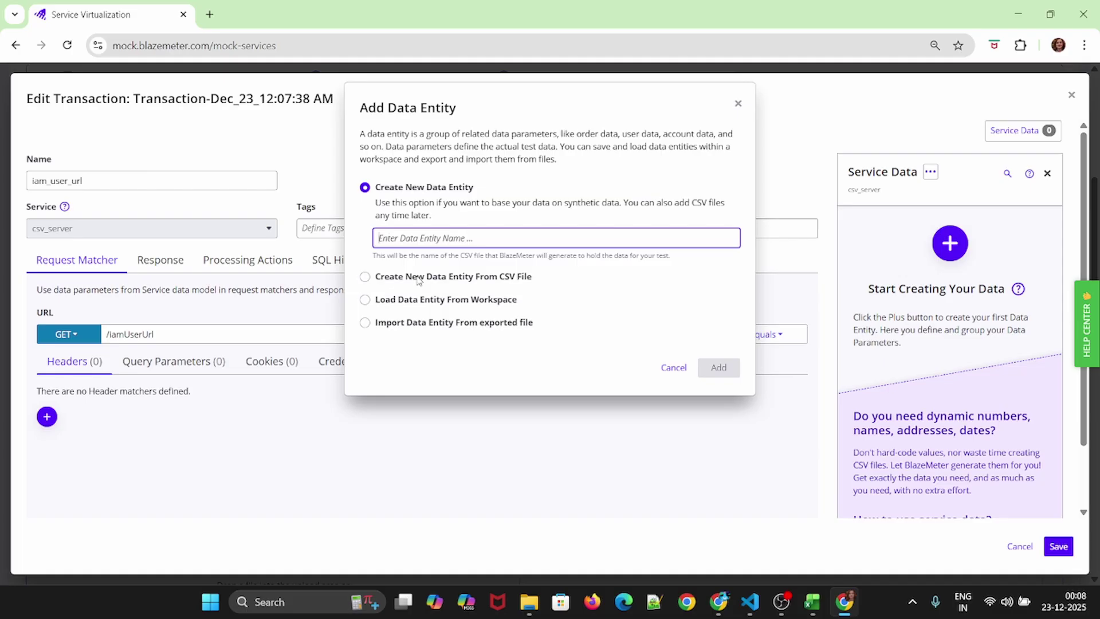
{"action": "left_click", "coordinate": [418, 280]}
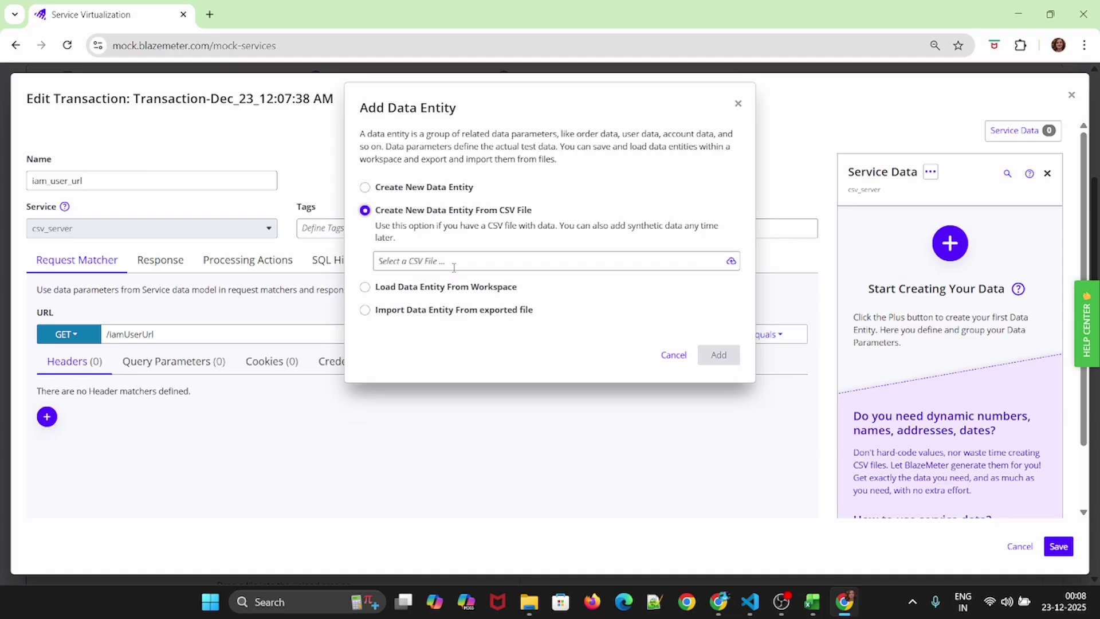
{"action": "left_click", "coordinate": [731, 261]}
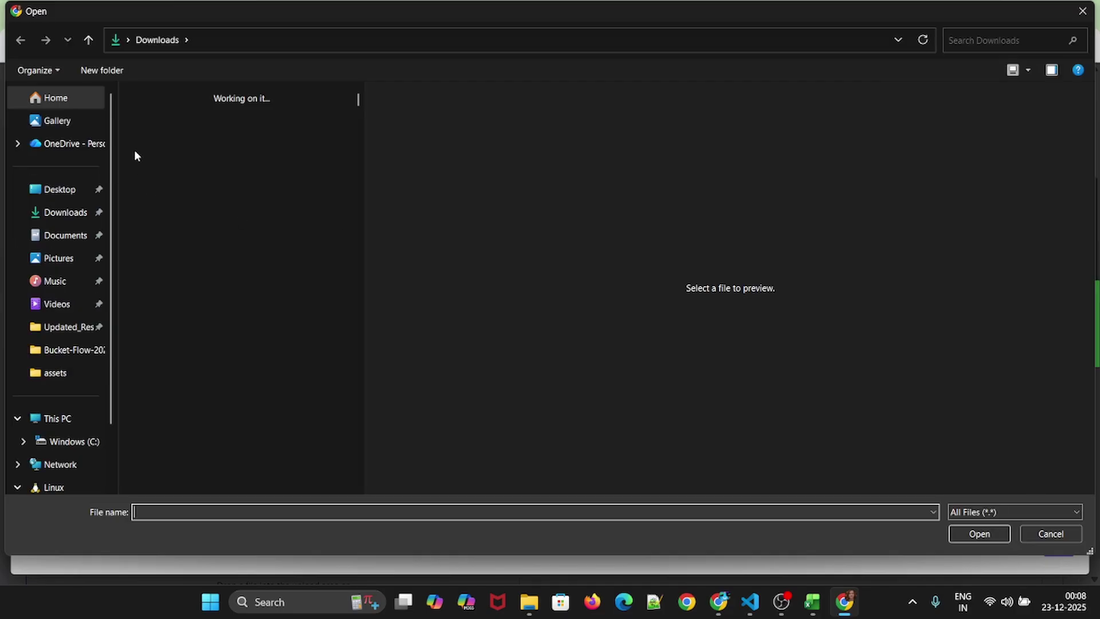
{"action": "left_click", "coordinate": [167, 146]}
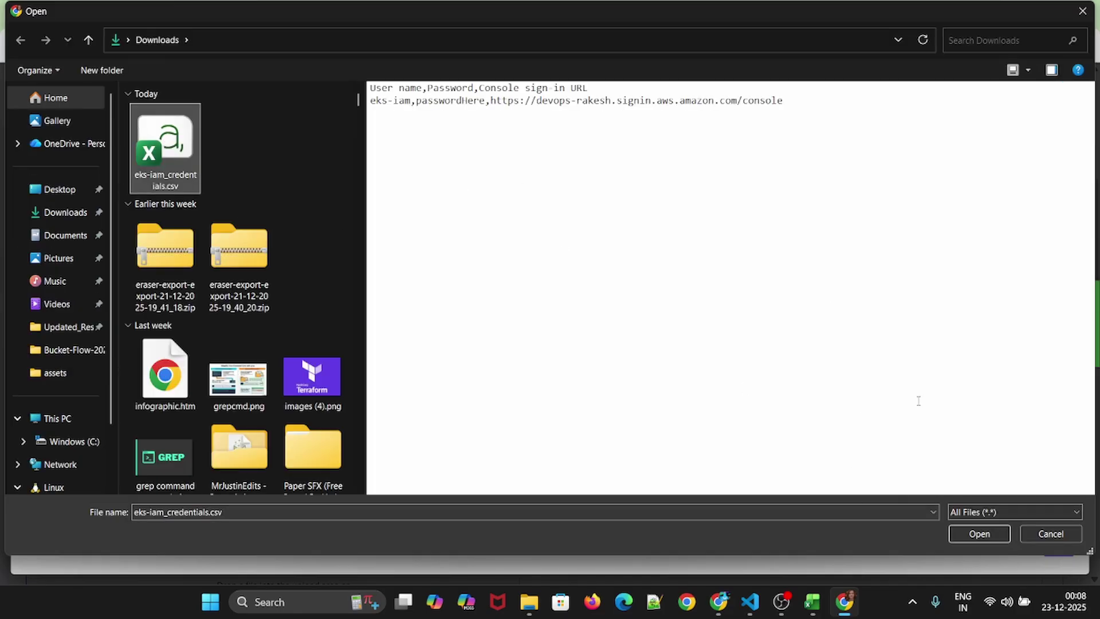
{"action": "left_click", "coordinate": [986, 536]}
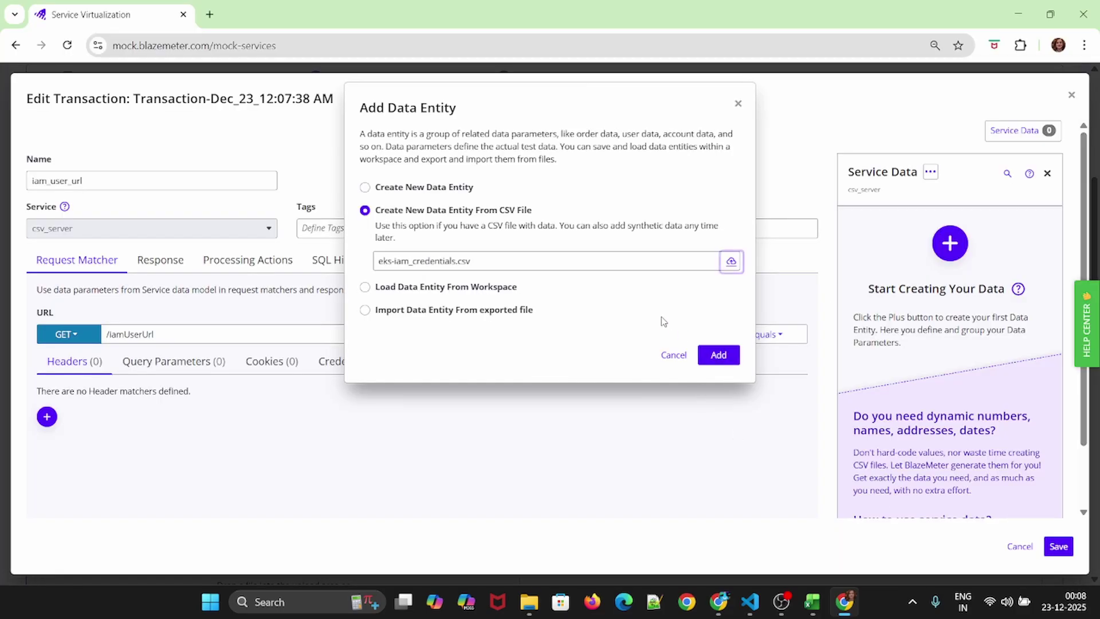
{"action": "left_click", "coordinate": [719, 365]}
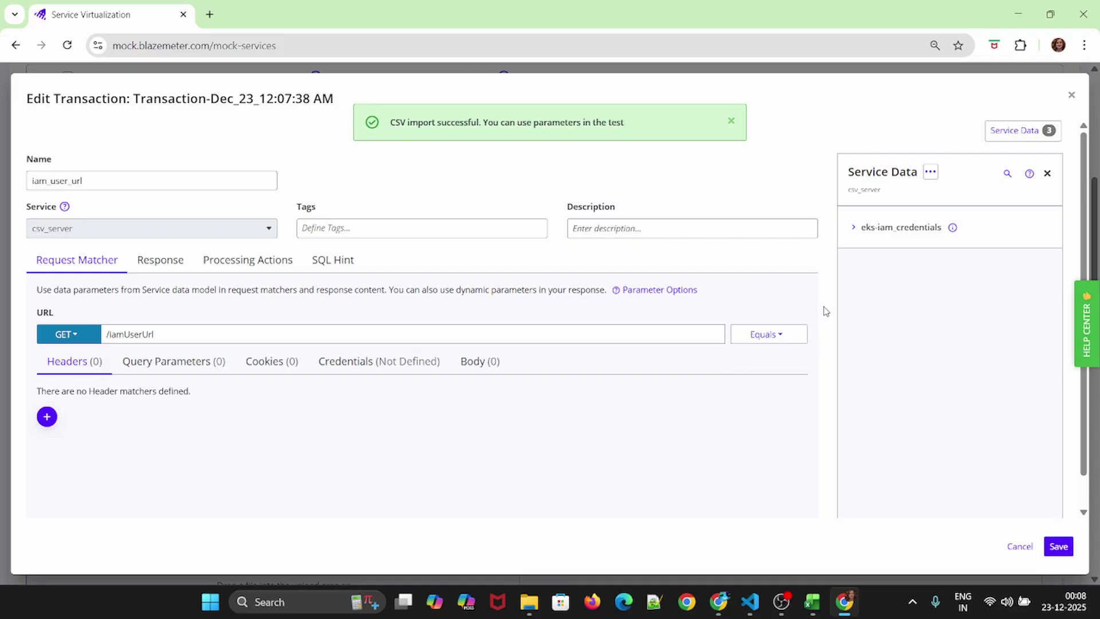
Add a required query parameter named user that equals ${User_name} from the eks-iam_credentials.csv service data
{"action": "left_click", "coordinate": [853, 230]}
{"action": "left_click", "coordinate": [854, 282]}
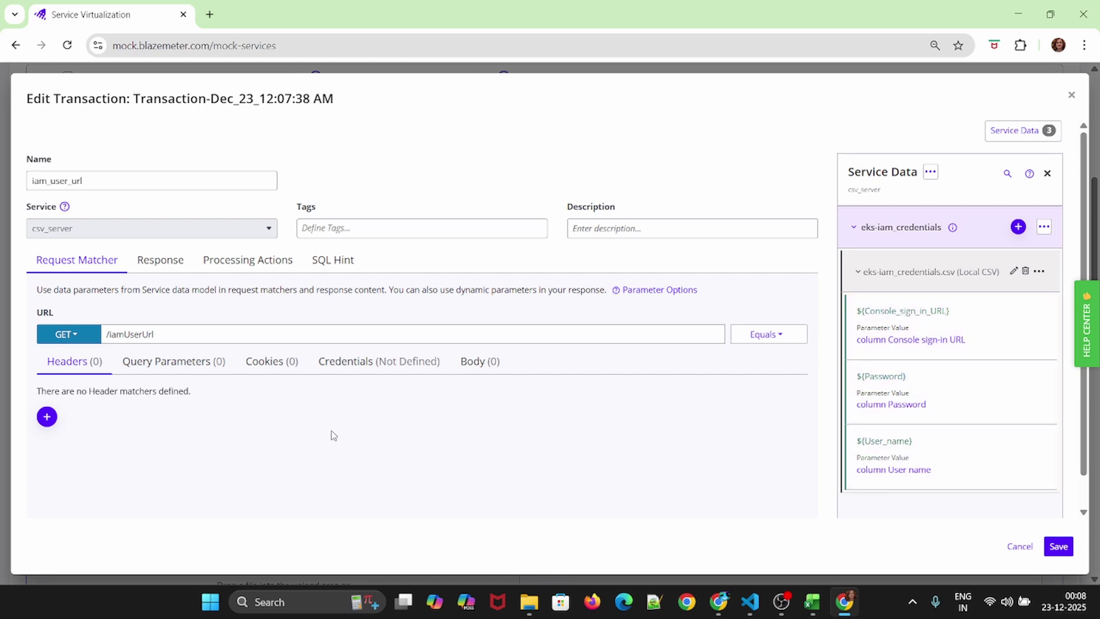
{"action": "left_click", "coordinate": [171, 363]}
{"action": "left_click", "coordinate": [47, 417]}
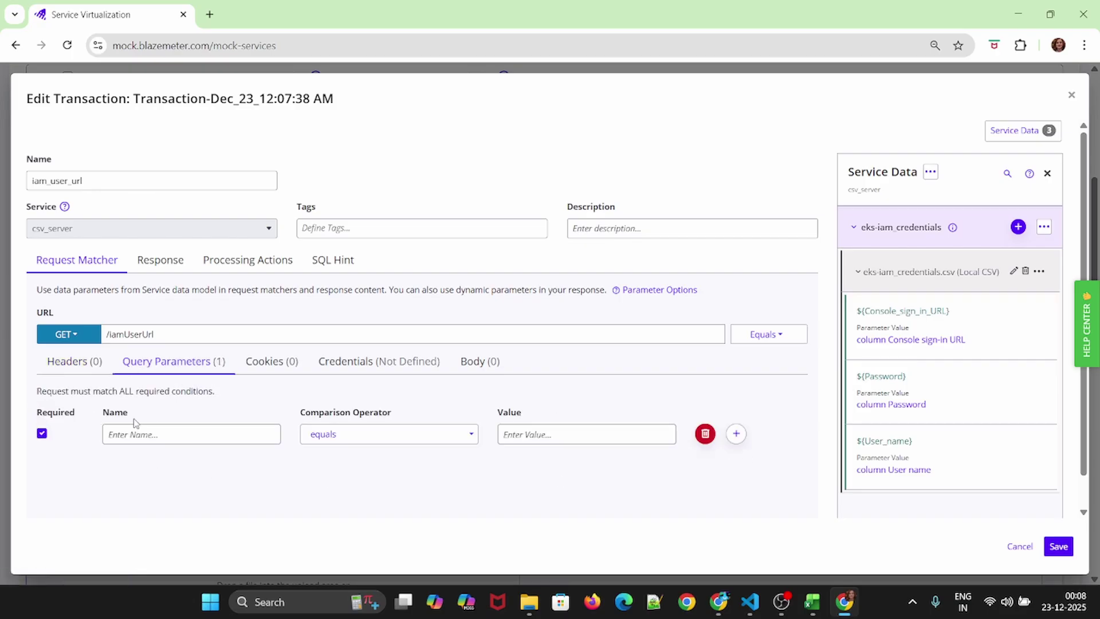
{"action": "left_click", "coordinate": [163, 433]}
{"action": "type", "text": "user"}
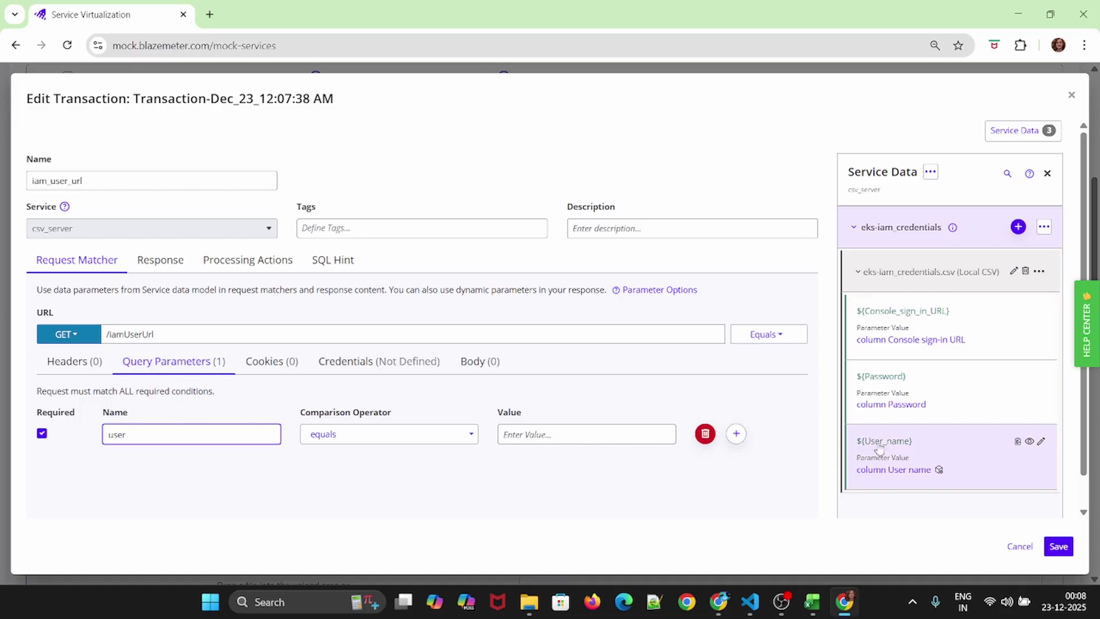
{"action": "left_click", "coordinate": [1018, 441]}
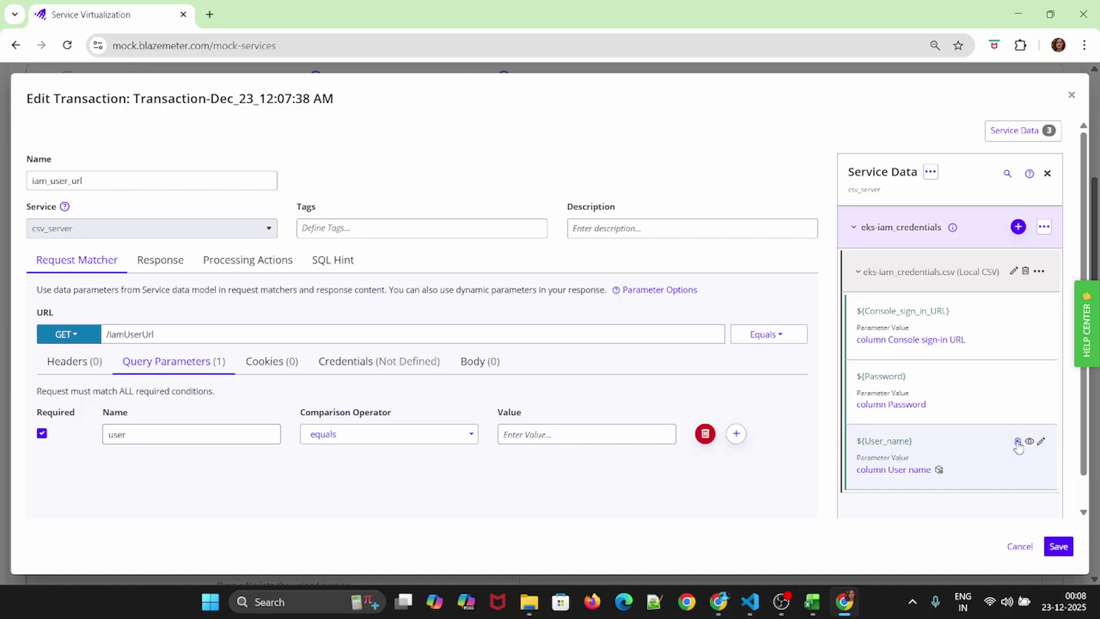
{"action": "left_click", "coordinate": [539, 434]}
{"action": "key", "text": "ctrl+v"}
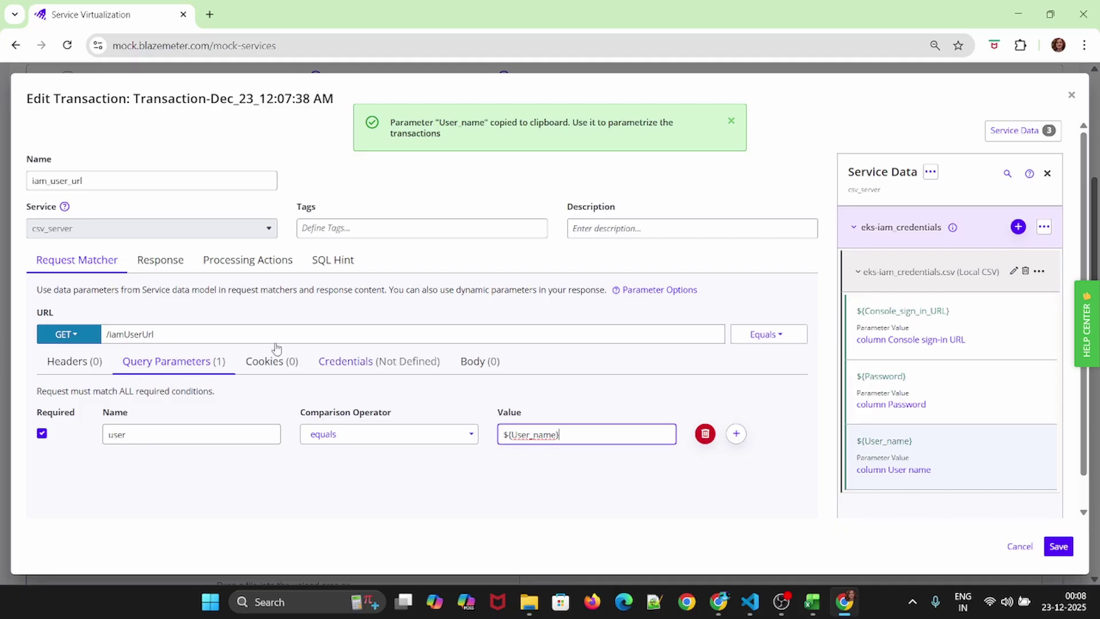
Go to the transaction's response body and copy the ${Console_sign_in_URL} parameter from the service data
{"action": "left_click", "coordinate": [146, 267]}
{"action": "scroll", "coordinate": [132, 325], "scroll_direction": "down", "scroll_amount": 4}
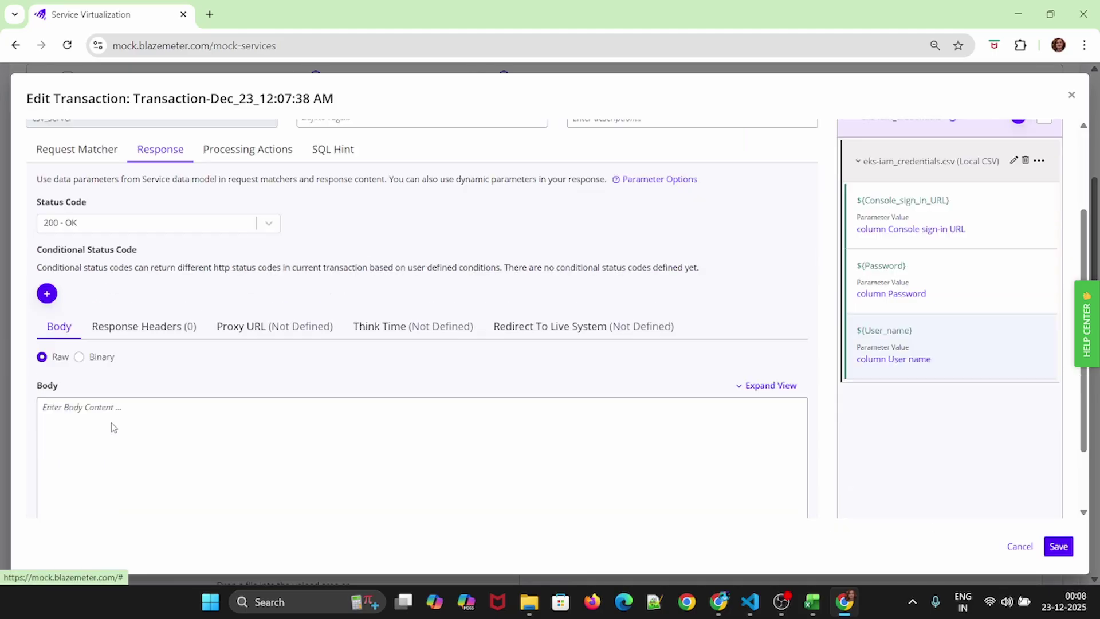
{"action": "left_click", "coordinate": [93, 330]}
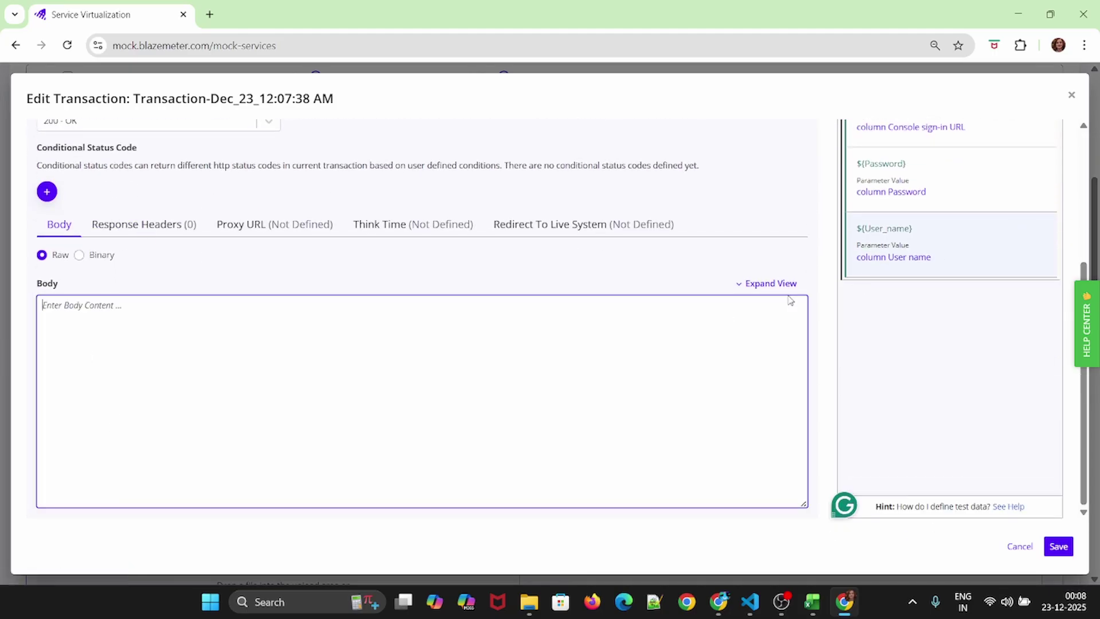
{"action": "scroll", "coordinate": [948, 279], "scroll_direction": "up", "scroll_amount": 3}
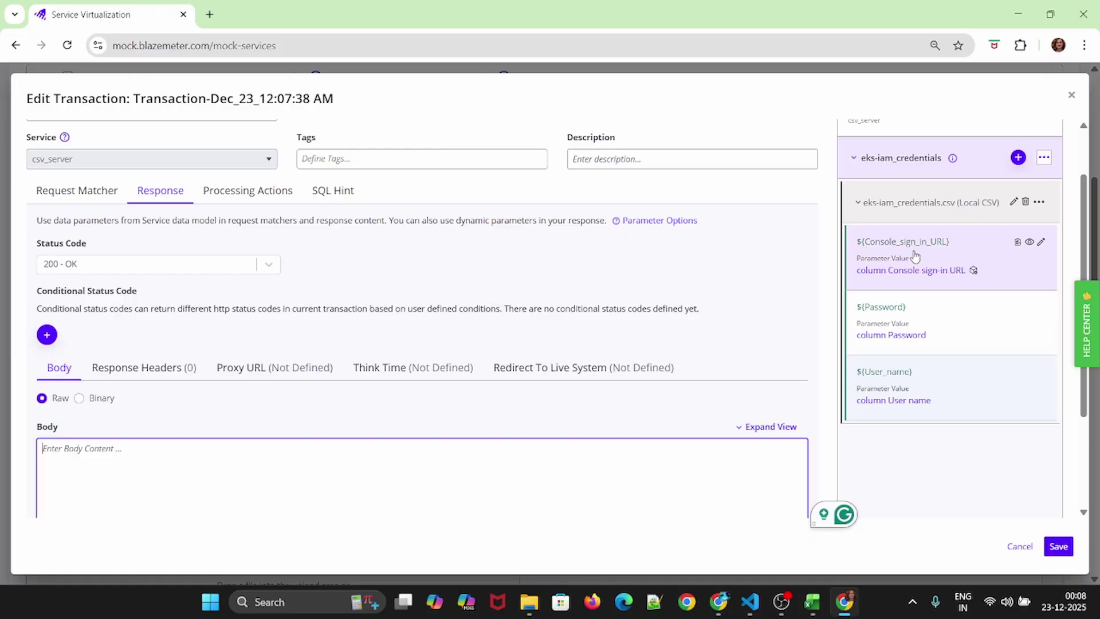
{"action": "left_click", "coordinate": [1018, 242]}
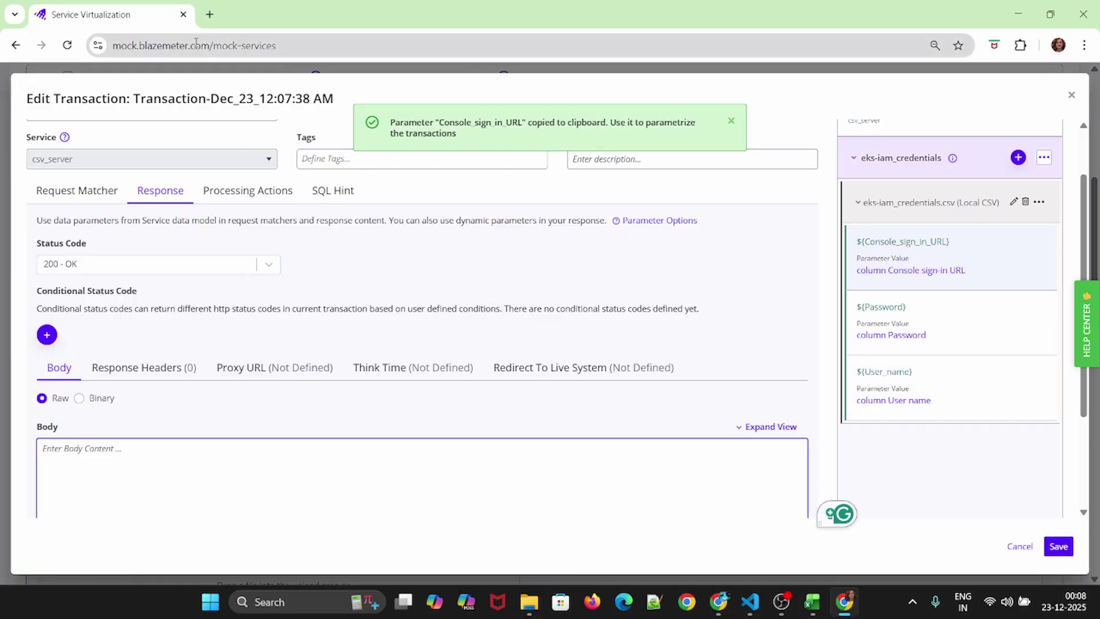
Search the web for json formatter in a new browser tab and open jsonformatter.org
{"action": "left_click", "coordinate": [210, 15]}
{"action": "left_click", "coordinate": [223, 43]}
{"action": "type", "text": "u"}
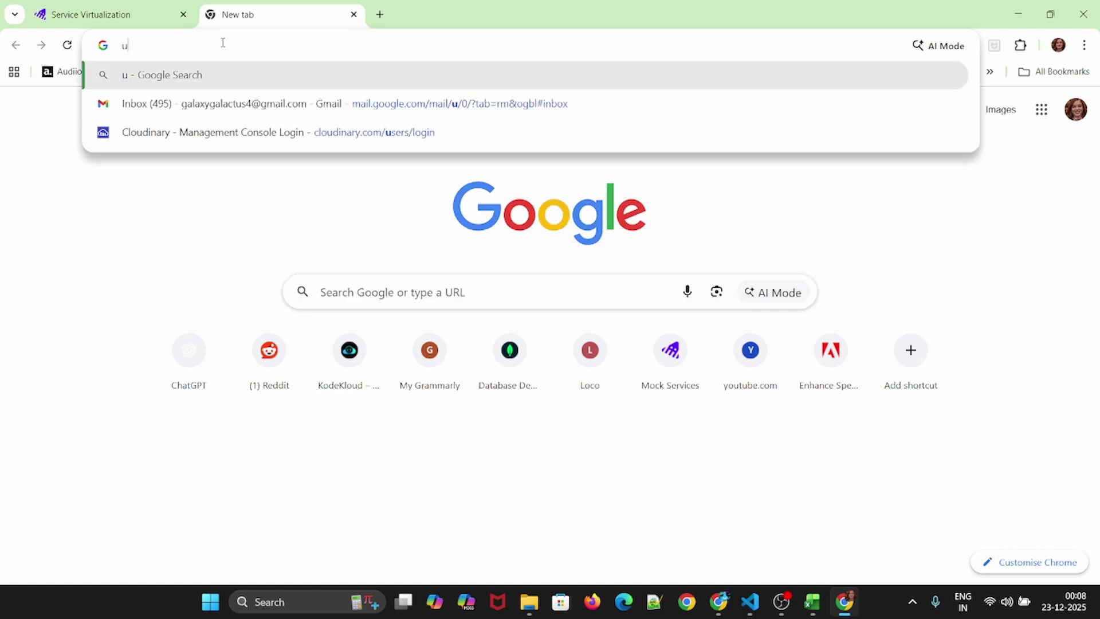
{"action": "key", "text": "BackSpace"}
{"action": "type", "text": "json formatter"}
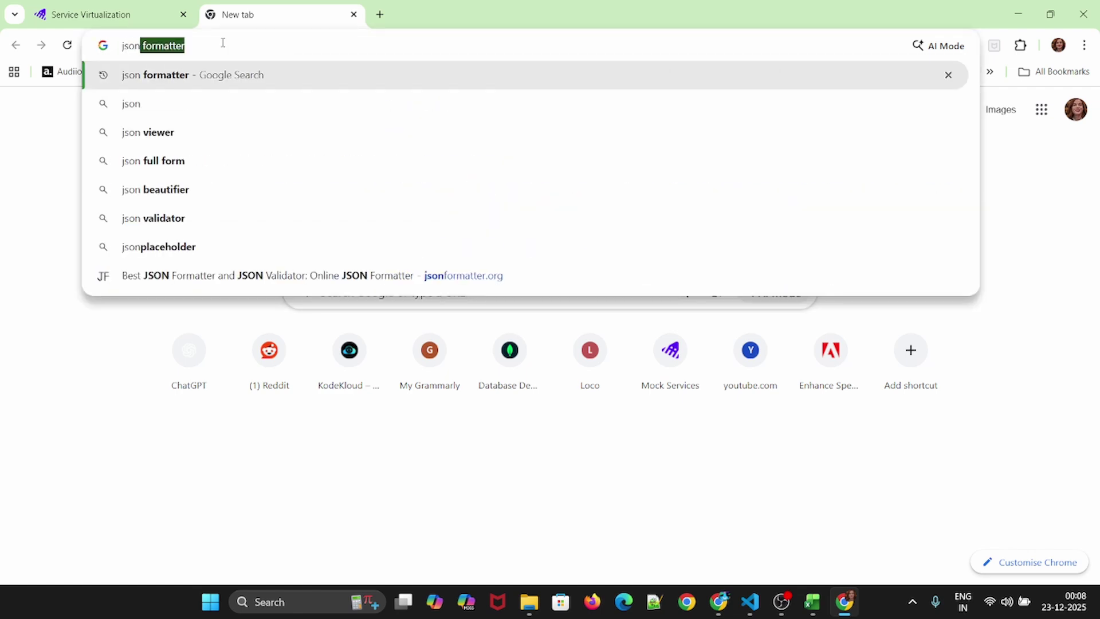
{"action": "key", "text": "Return"}
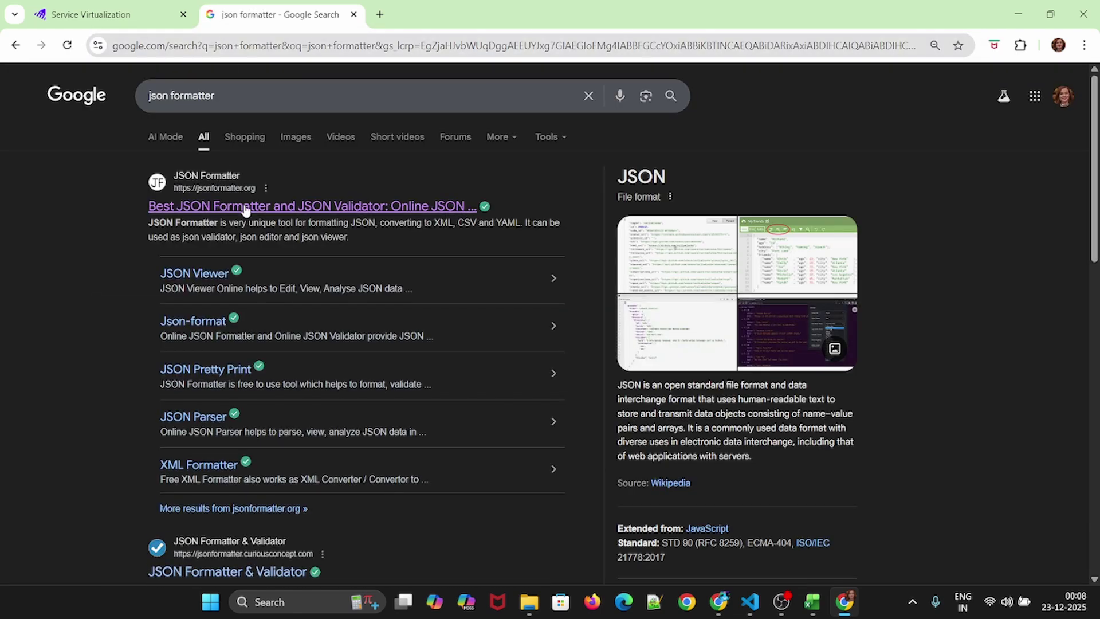
{"action": "left_click", "coordinate": [245, 207]}
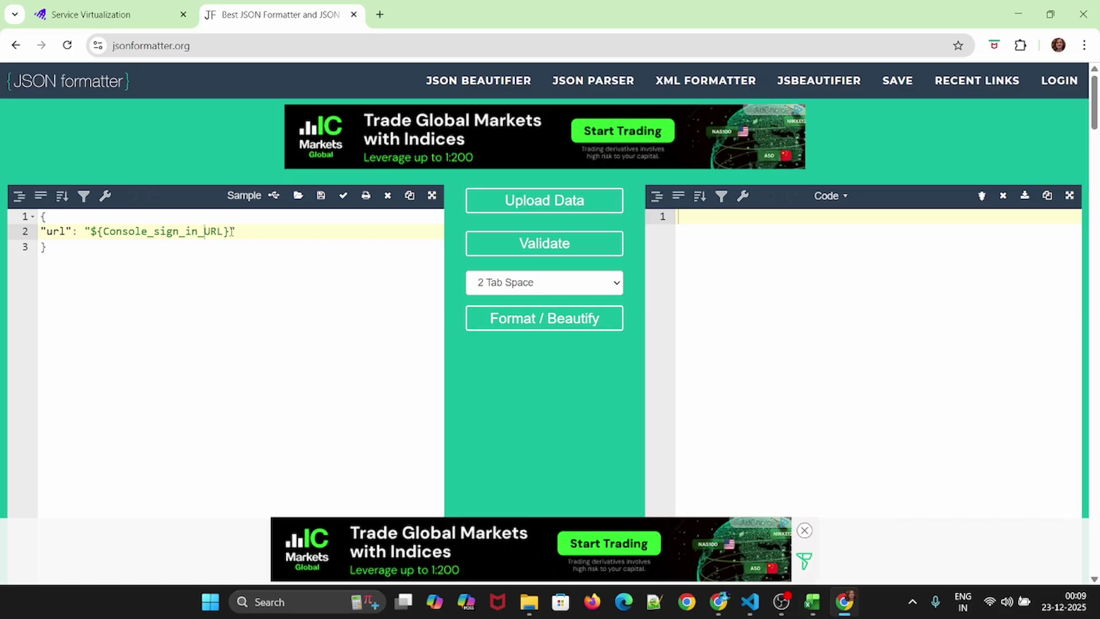
Set the url value in the JSON input to ${Console_sign_in_URL} and validate the JSON
{"action": "left_click_drag", "start_coordinate": [229, 231], "coordinate": [97, 231]}
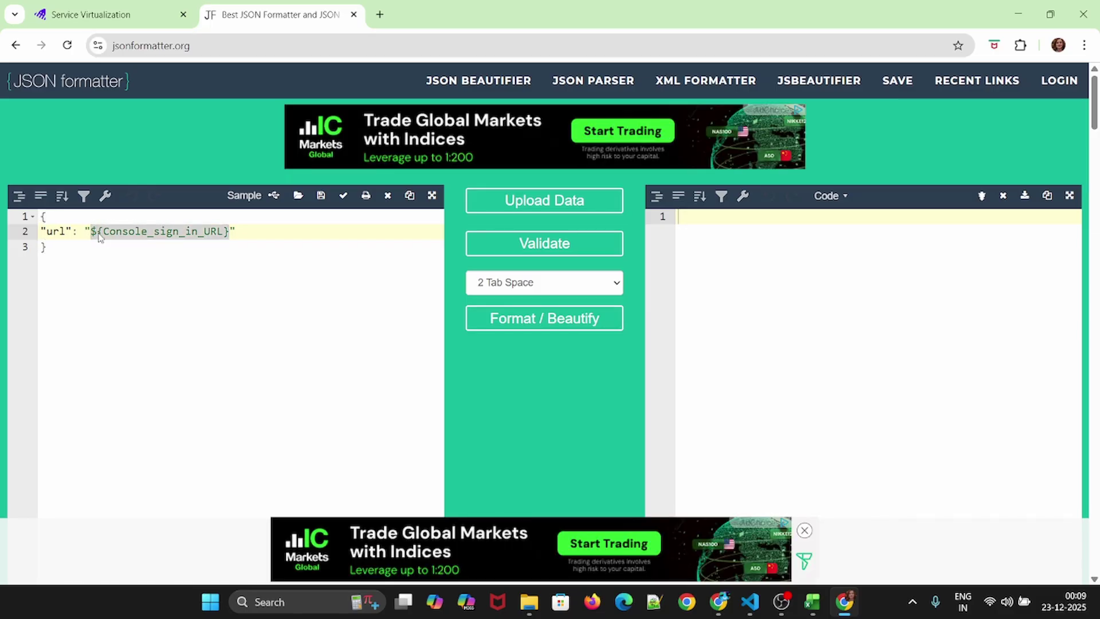
{"action": "key", "text": "ctrl+x"}
{"action": "key", "text": "ctrl+v"}
{"action": "left_click", "coordinate": [114, 251]}
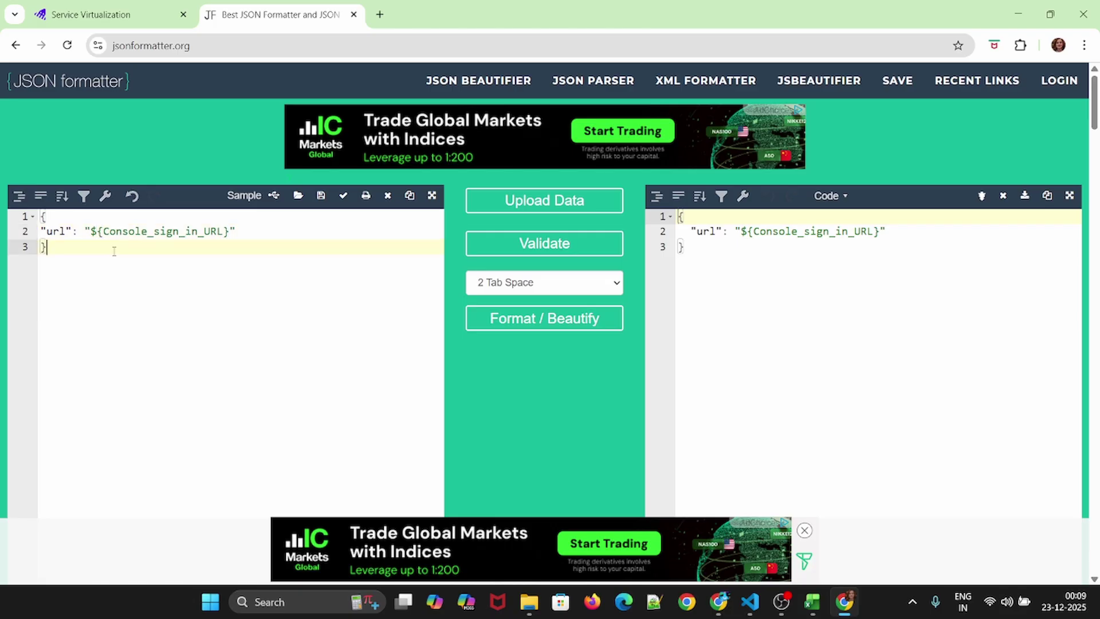
{"action": "left_click_drag", "start_coordinate": [89, 231], "coordinate": [247, 231]}
{"action": "double_click", "coordinate": [48, 229]}
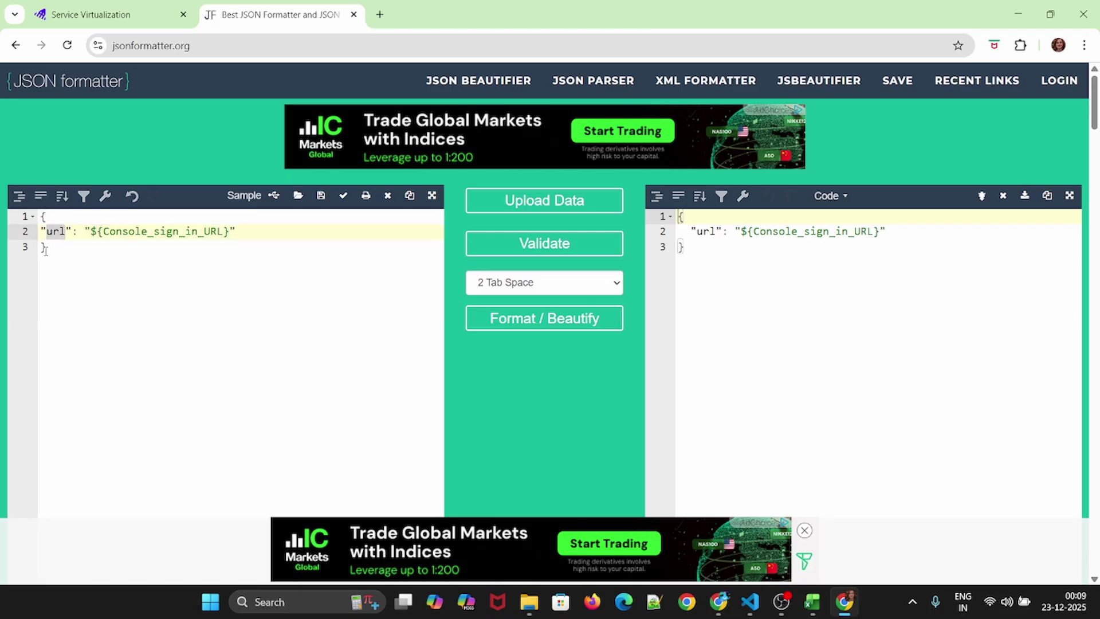
{"action": "left_click", "coordinate": [48, 250]}
{"action": "left_click", "coordinate": [593, 247]}
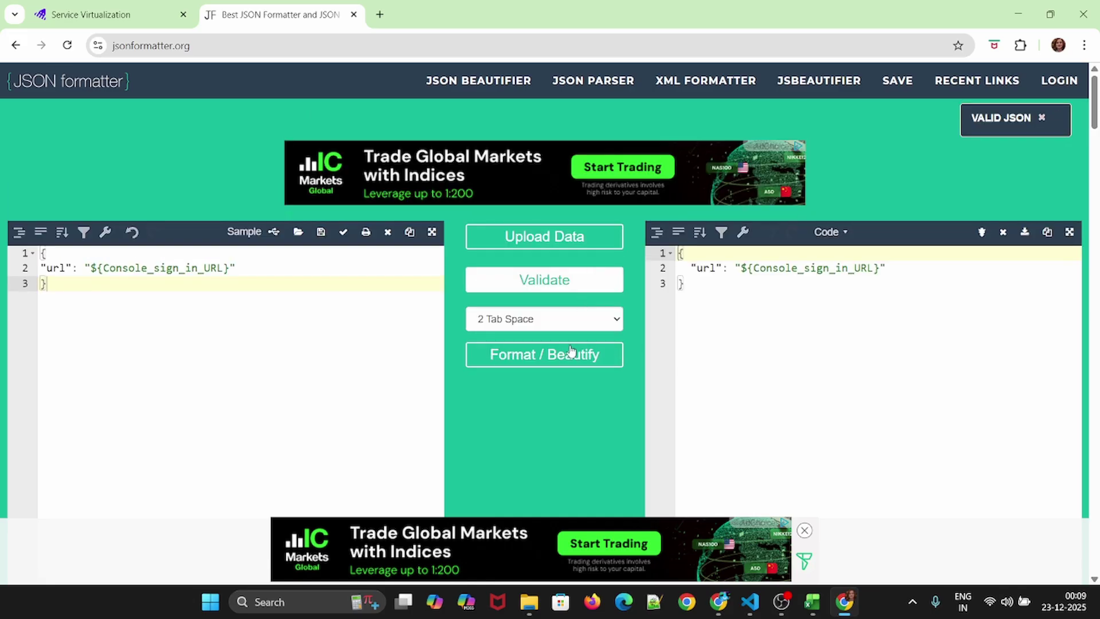
Copy the formatted JSON output, return to BlazeMeter, insert it as the raw response body and format the body
{"action": "left_click_drag", "start_coordinate": [738, 255], "coordinate": [682, 215]}
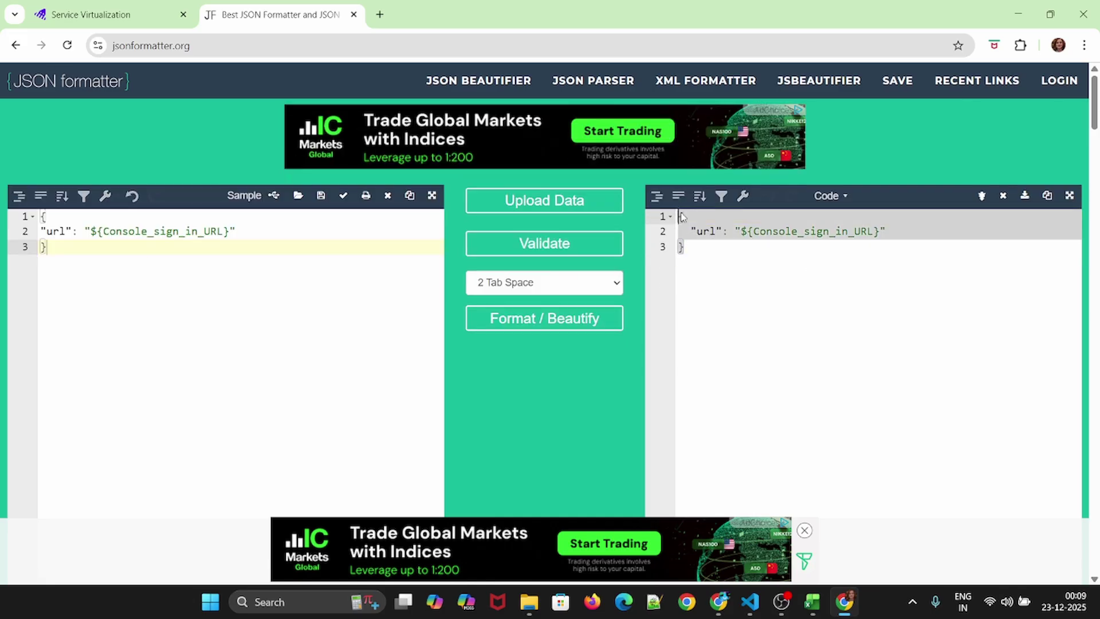
{"action": "left_click", "coordinate": [1047, 196]}
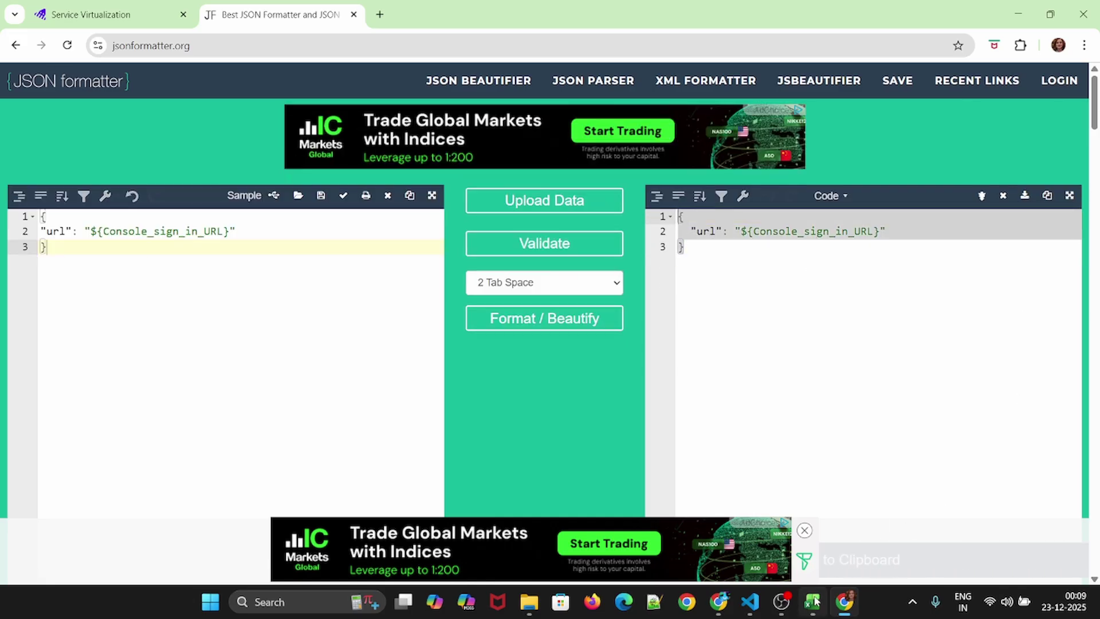
{"action": "left_click", "coordinate": [845, 601]}
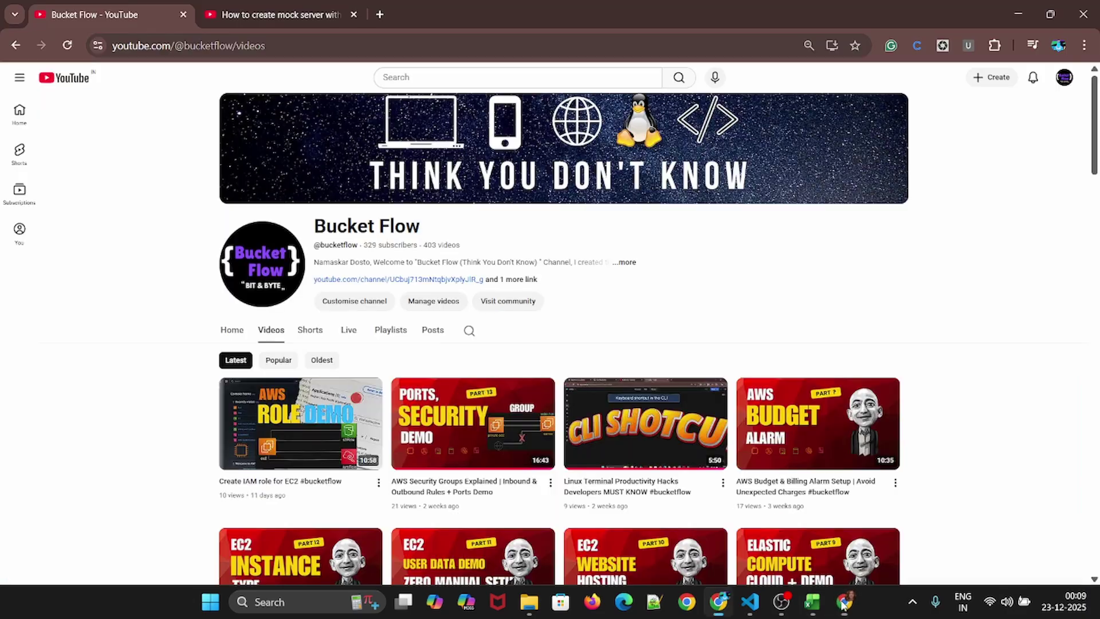
{"action": "left_click", "coordinate": [842, 533]}
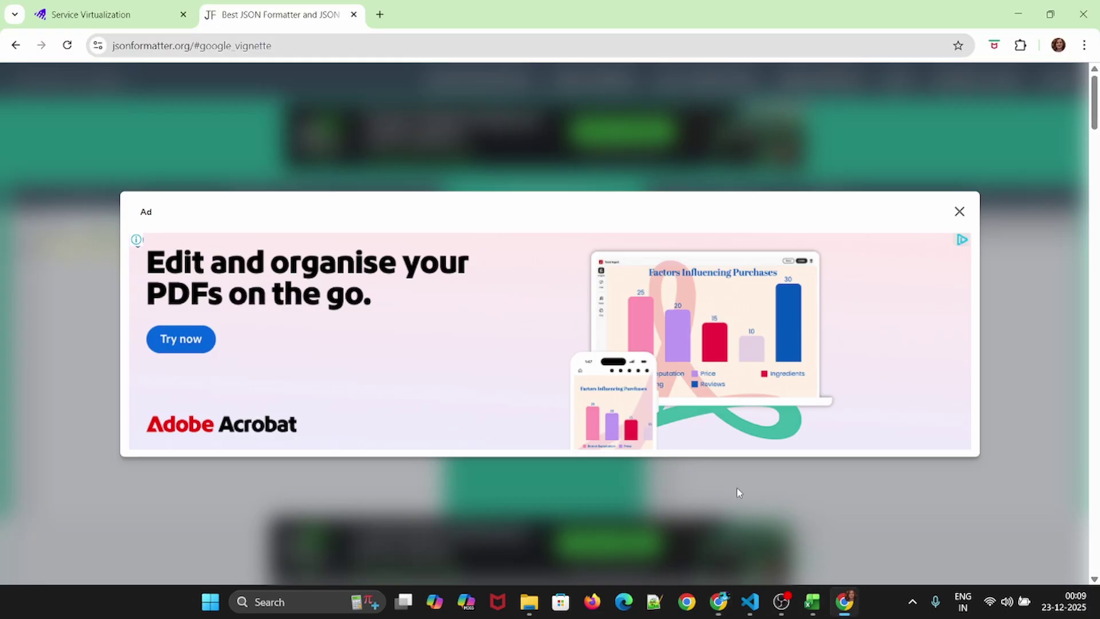
{"action": "left_click", "coordinate": [115, 14]}
{"action": "left_click", "coordinate": [135, 471]}
{"action": "scroll", "coordinate": [136, 468], "scroll_direction": "down", "scroll_amount": 3}
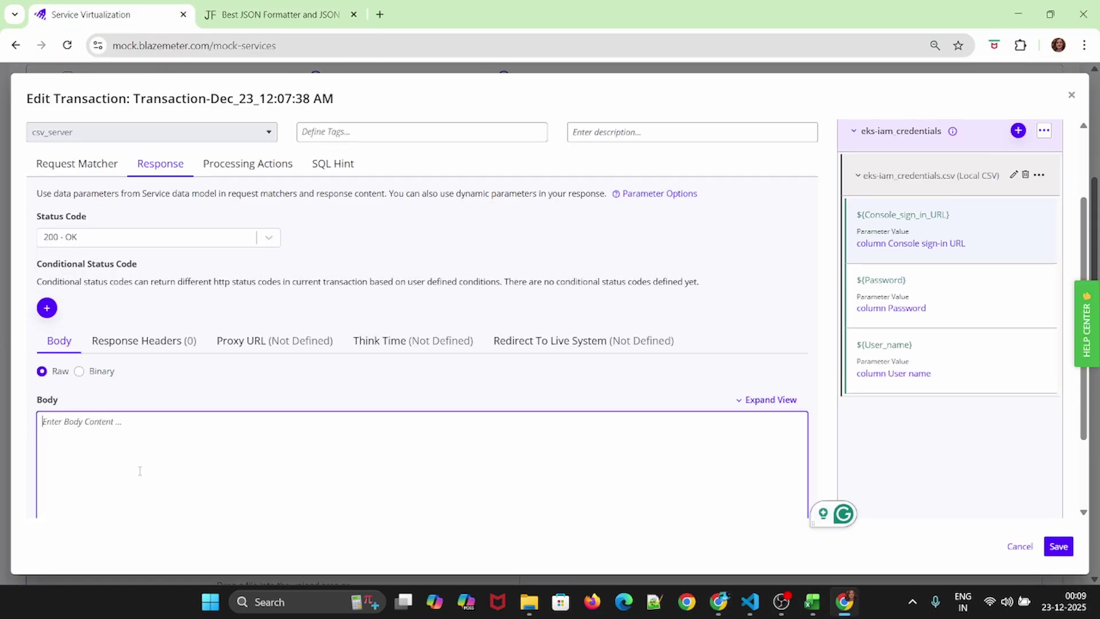
{"action": "key", "text": "ctrl+v"}
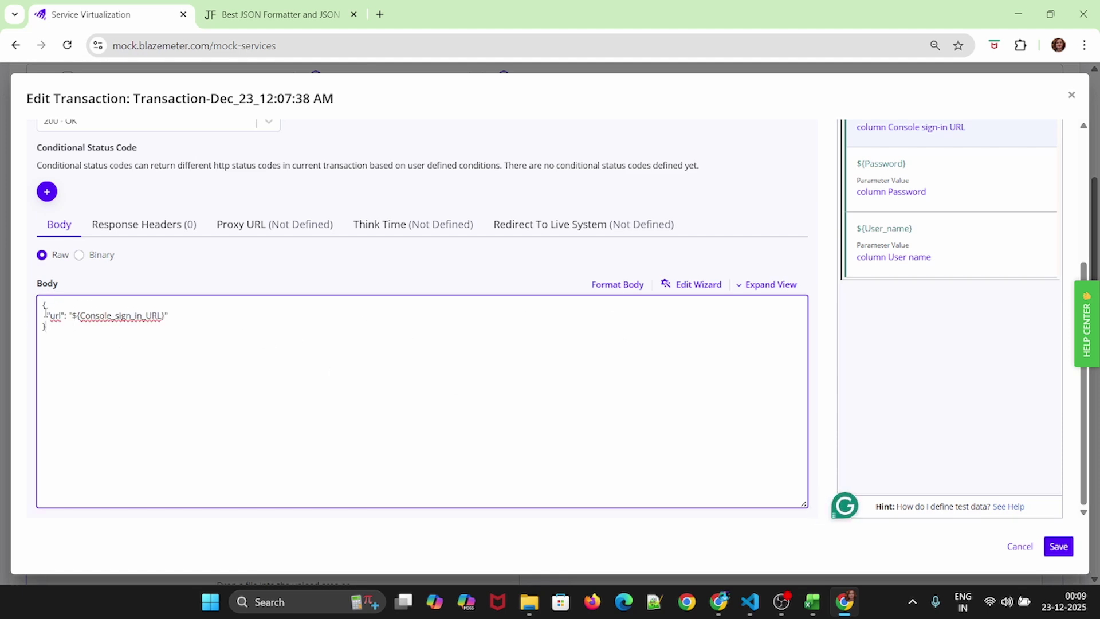
{"action": "left_click", "coordinate": [619, 291]}
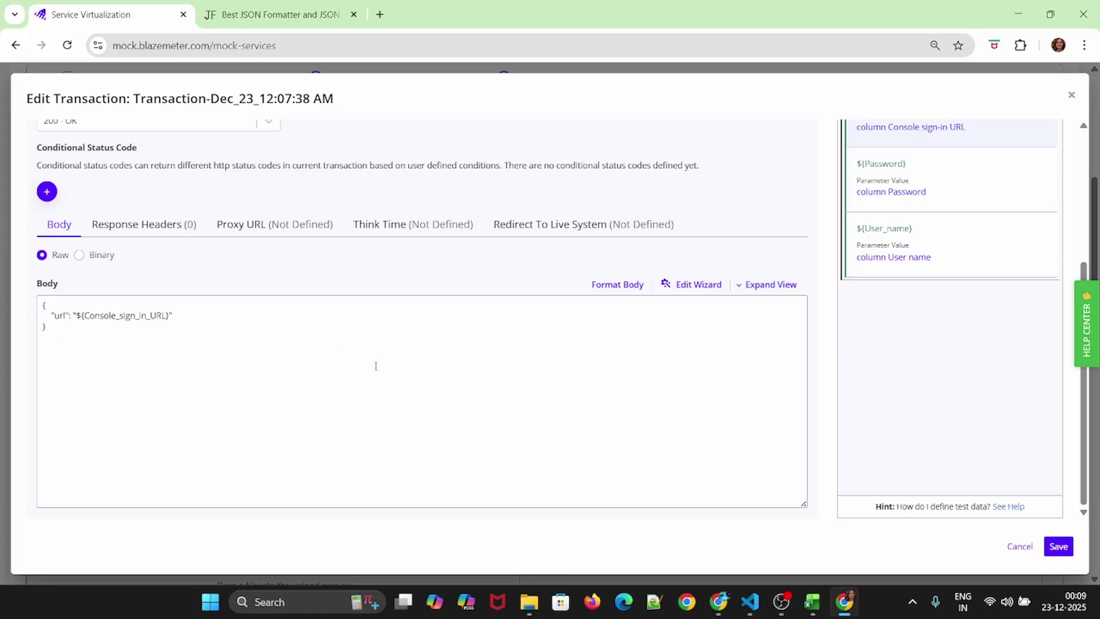
Save the iam_user_url transaction and move it from the catalog into the csv_server virtual service
{"action": "left_click", "coordinate": [1060, 548]}
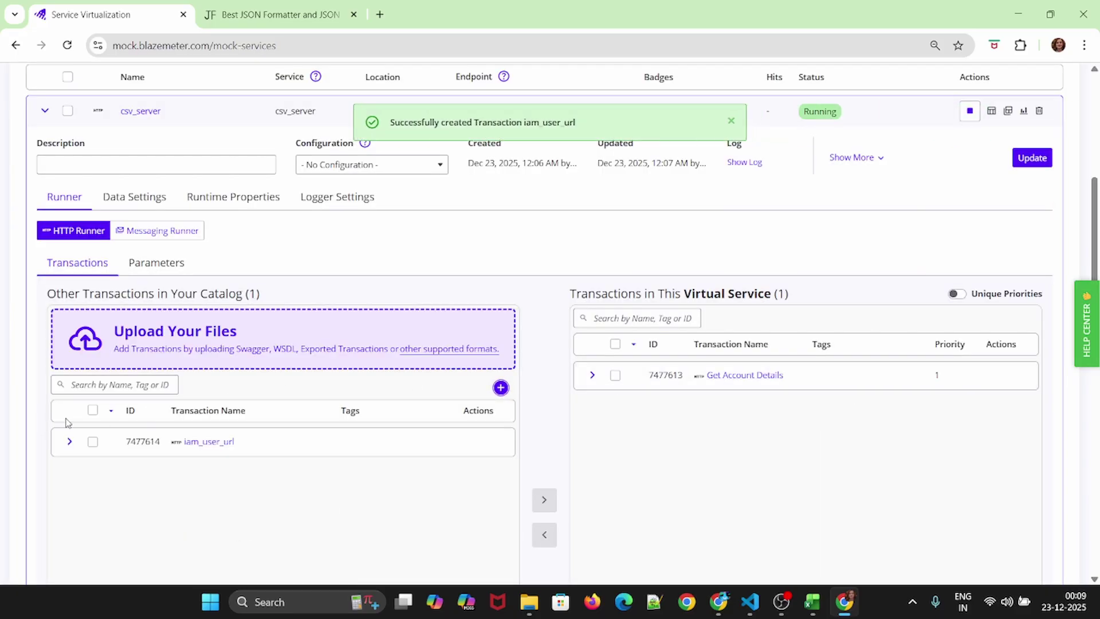
{"action": "left_click", "coordinate": [92, 441]}
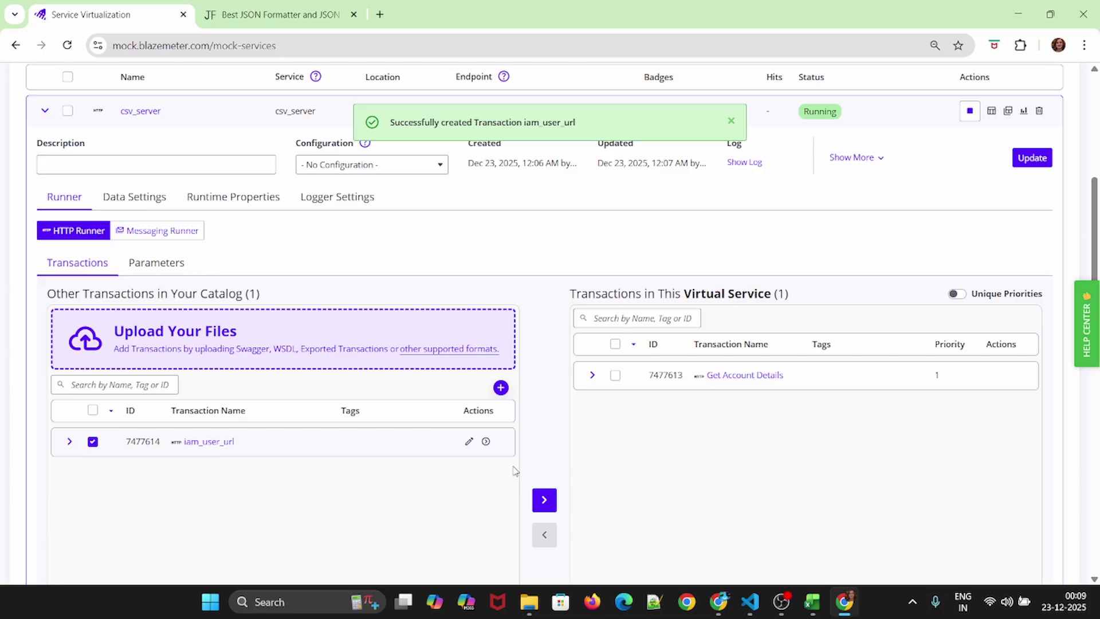
{"action": "left_click", "coordinate": [544, 499]}
Expand iam_user_url in the virtual service, reopen it for editing and show the parameters of eks-iam_credentials.csv
{"action": "scroll", "coordinate": [735, 400], "scroll_direction": "down", "scroll_amount": 2}
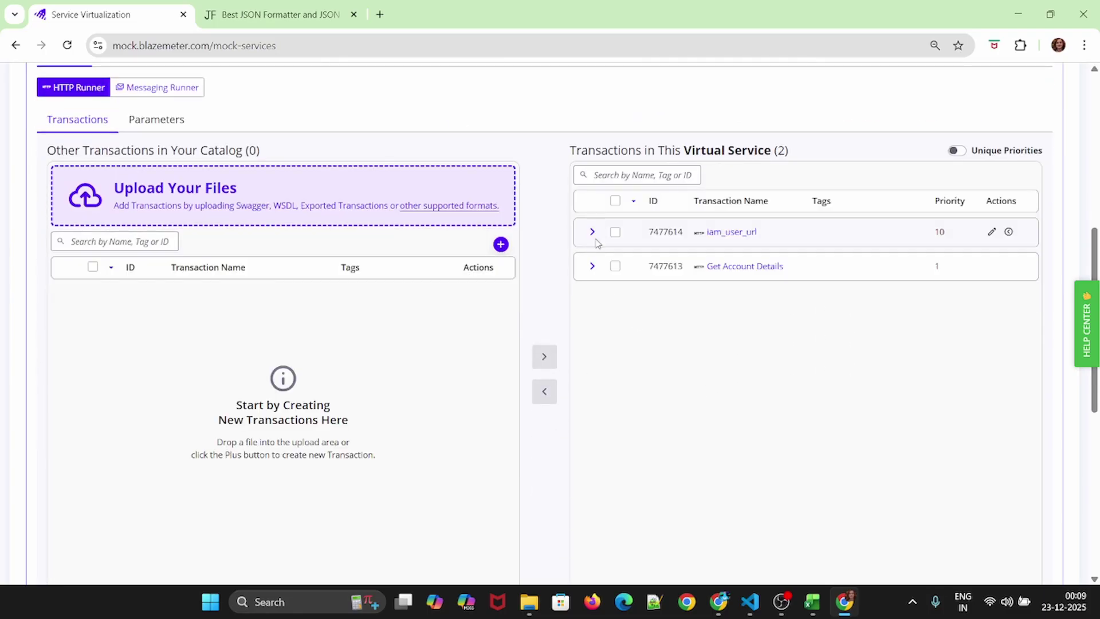
{"action": "left_click", "coordinate": [594, 233]}
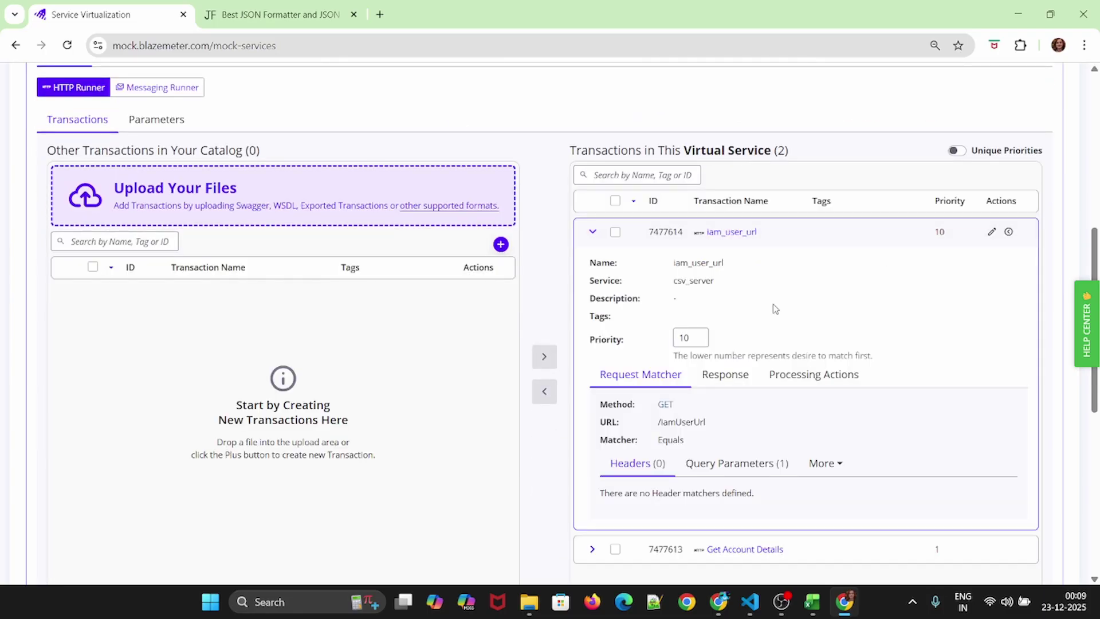
{"action": "left_click", "coordinate": [992, 234]}
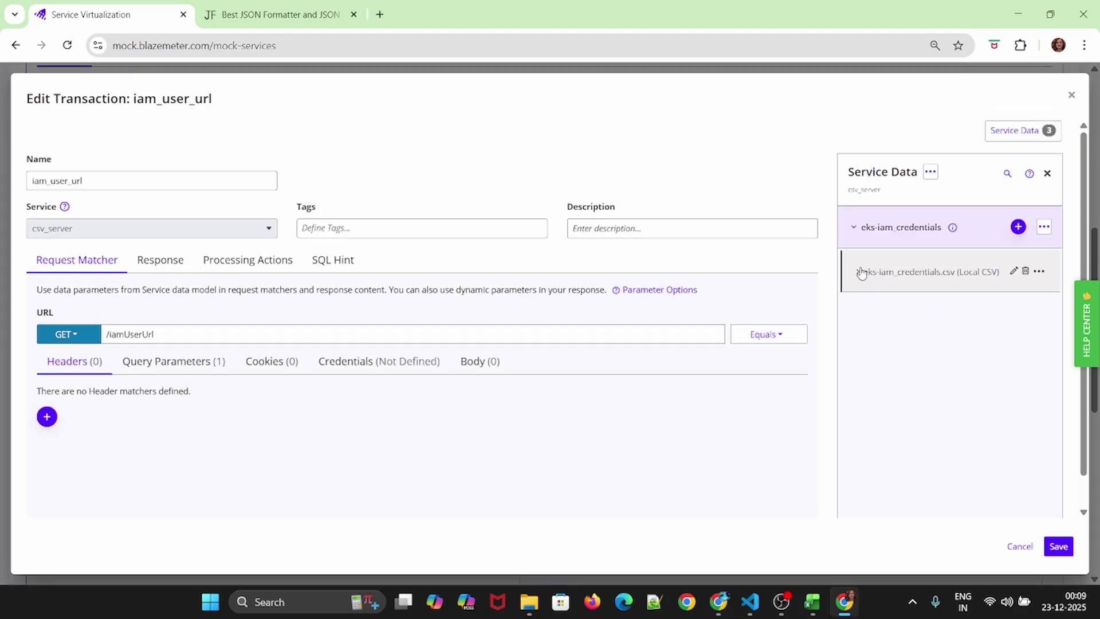
{"action": "left_click", "coordinate": [858, 272]}
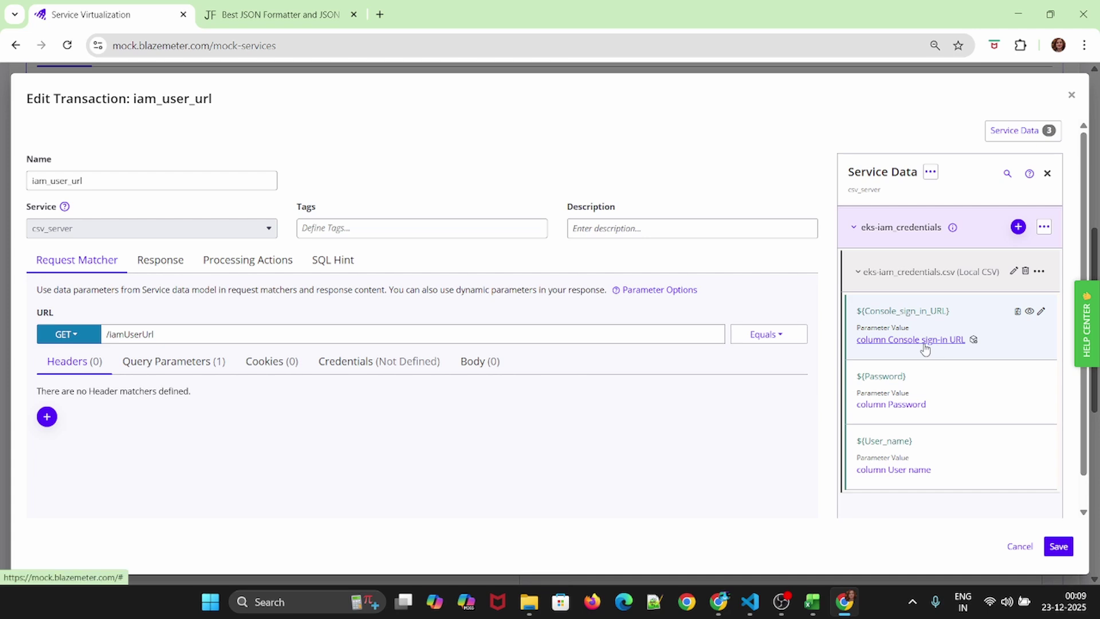
Examine the CSV table behind the User name parameter, try to save it, and close the table
{"action": "left_click", "coordinate": [900, 474]}
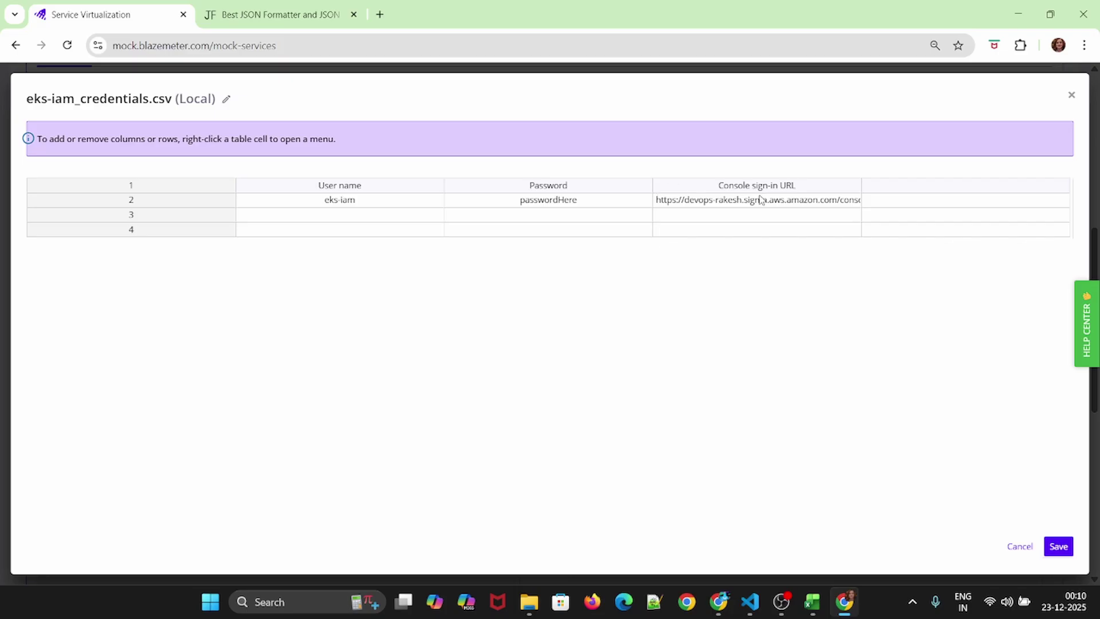
{"action": "double_click", "coordinate": [339, 200]}
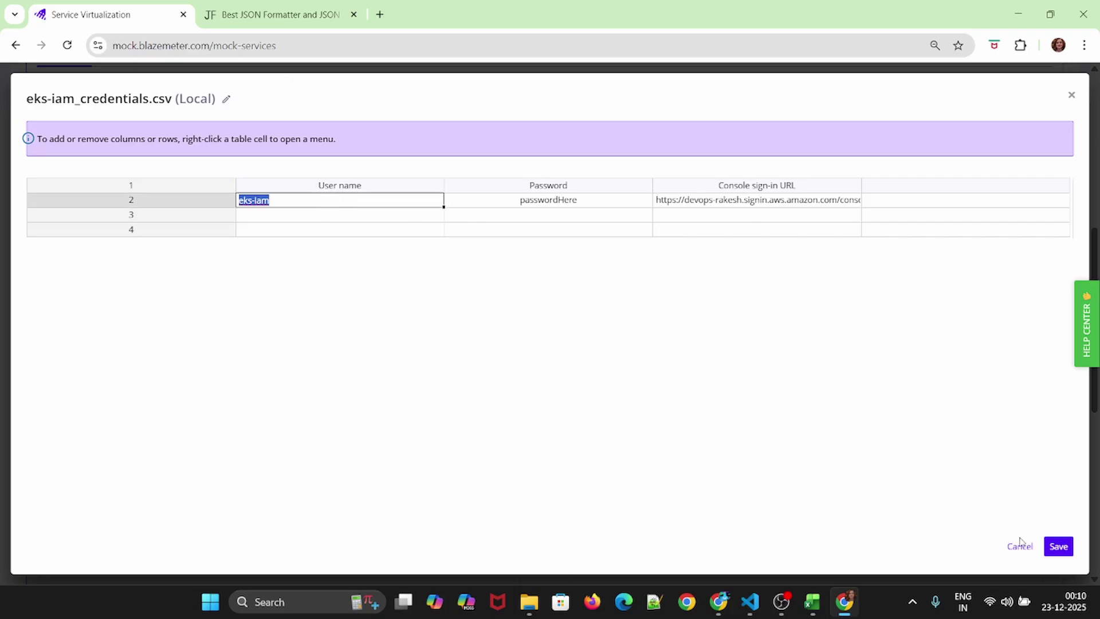
{"action": "left_click", "coordinate": [1057, 546]}
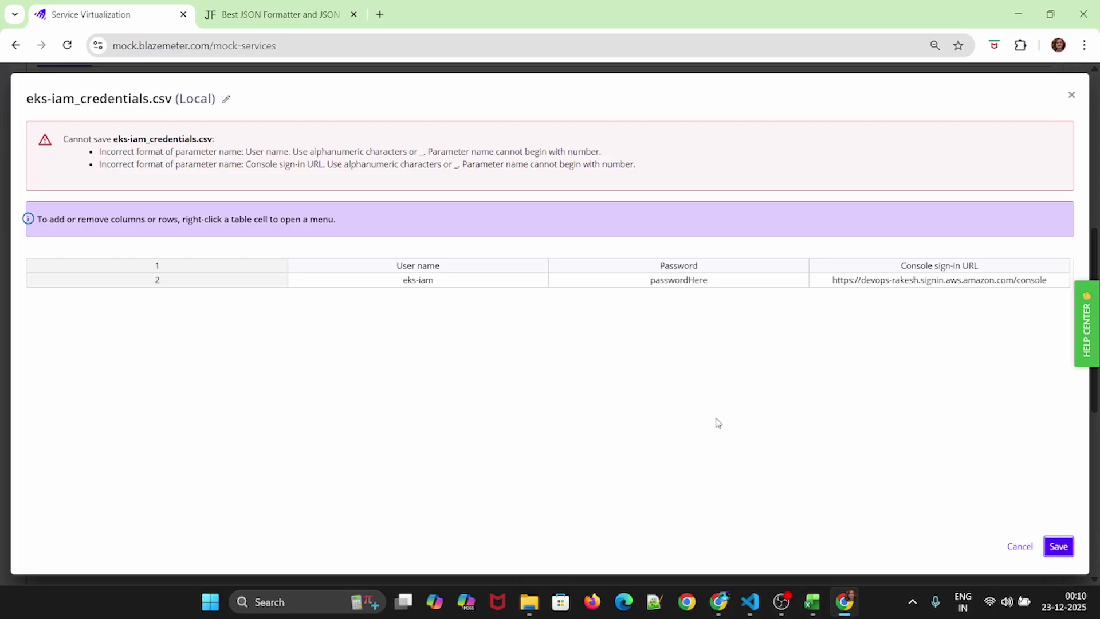
{"action": "mouse_move", "coordinate": [844, 602]}
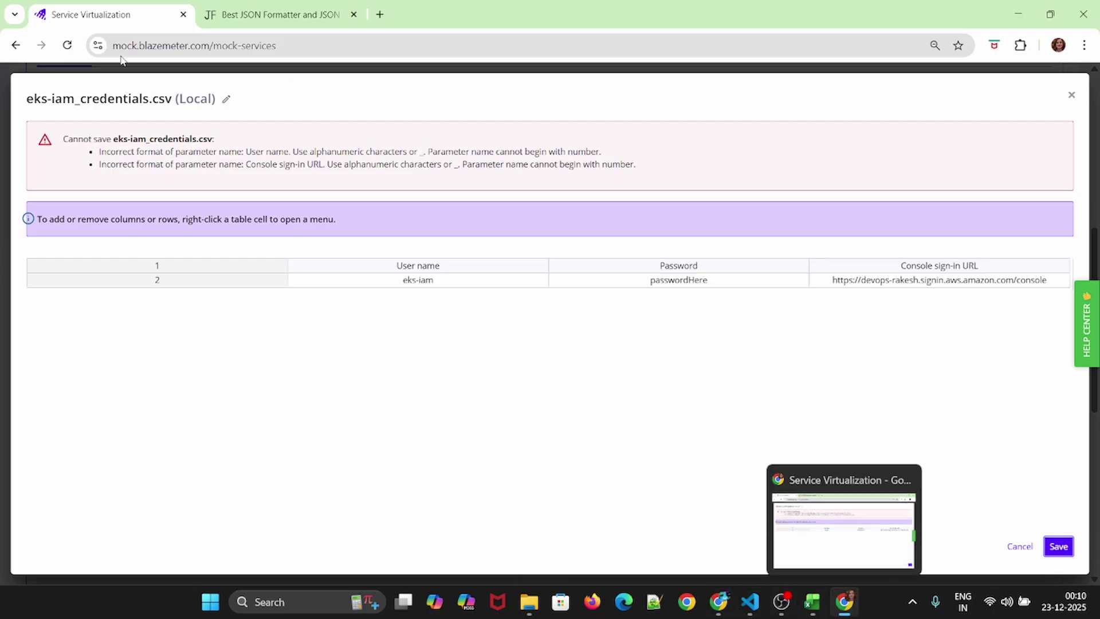
{"action": "left_click", "coordinate": [1071, 95]}
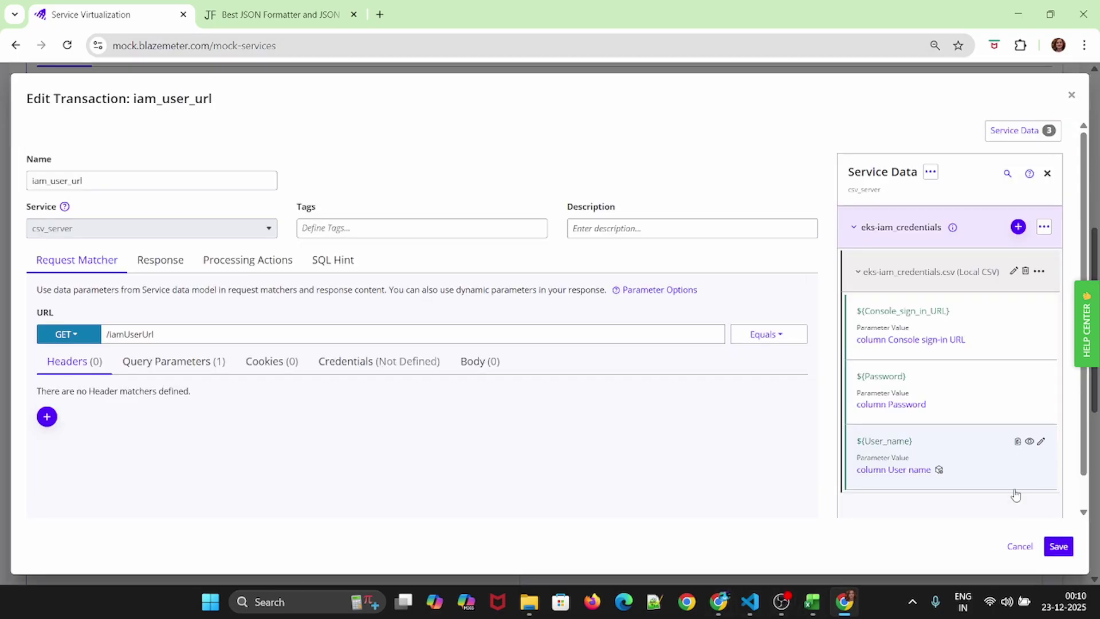
Show the query parameters of the iam_user_url transaction and launch Postman
{"action": "left_click", "coordinate": [177, 363]}
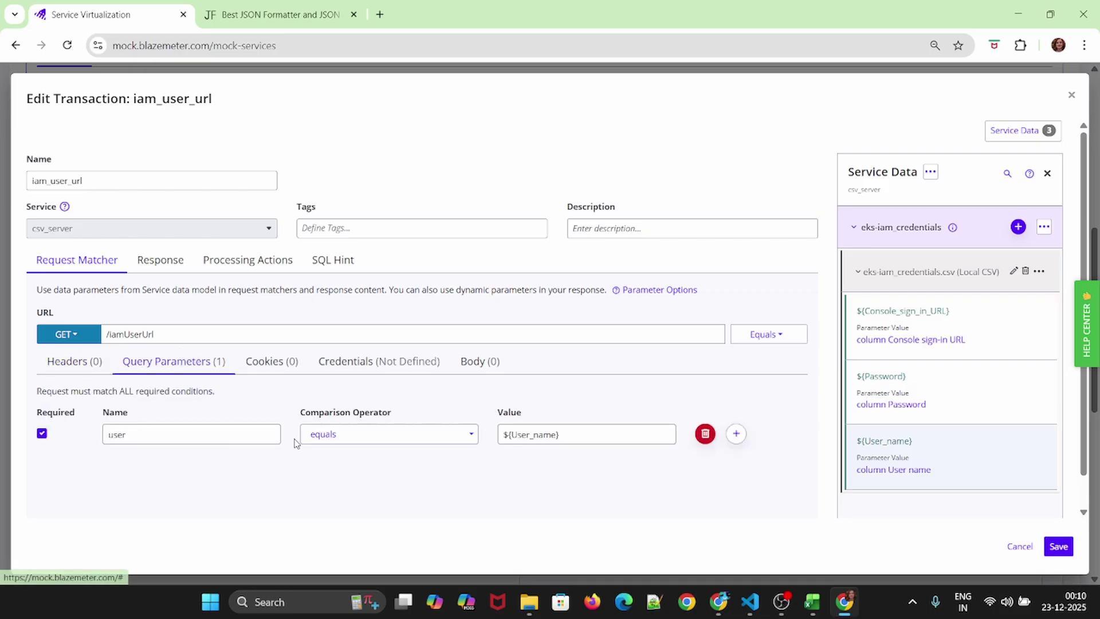
{"action": "left_click", "coordinate": [298, 602]}
{"action": "type", "text": "post"}
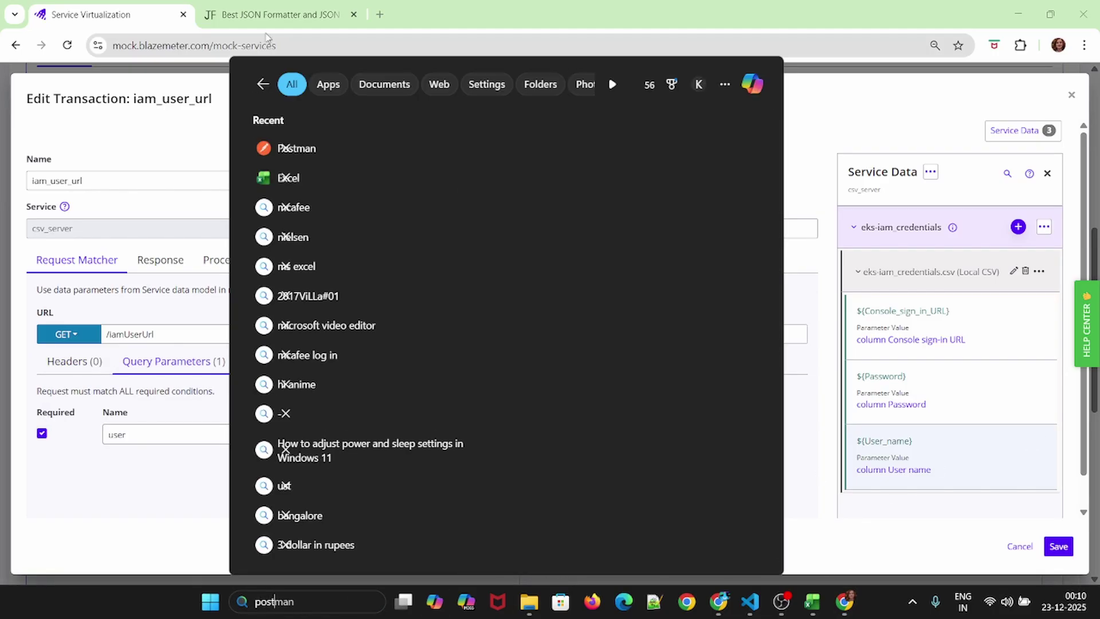
{"action": "key", "text": "Escape"}
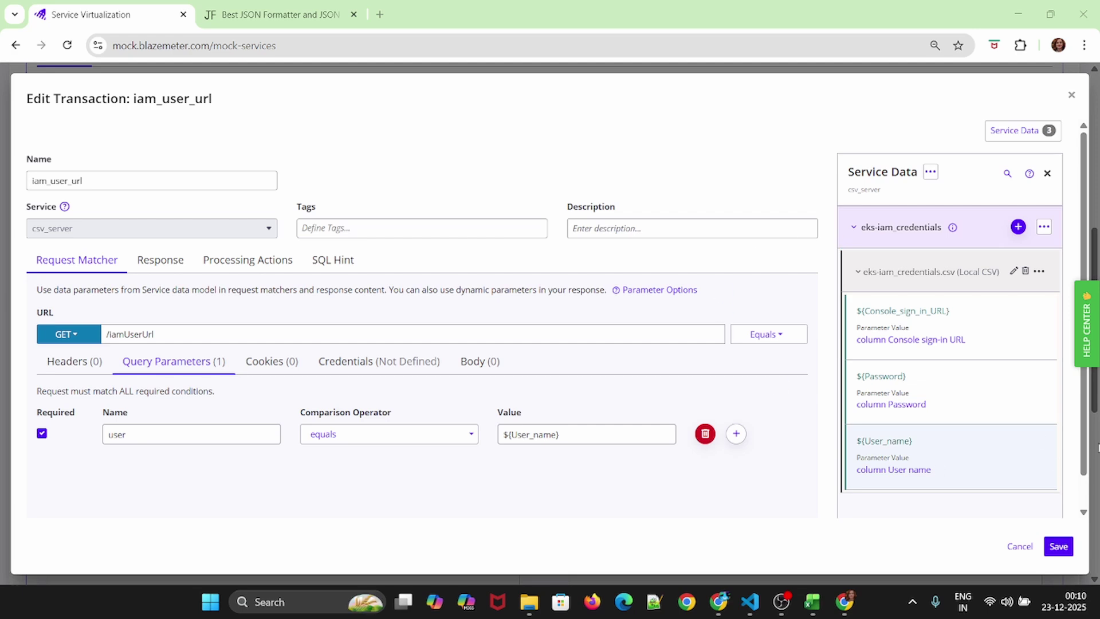
Save the iam_user_url transaction and update the csv_server virtual service
{"action": "left_click", "coordinate": [1059, 546]}
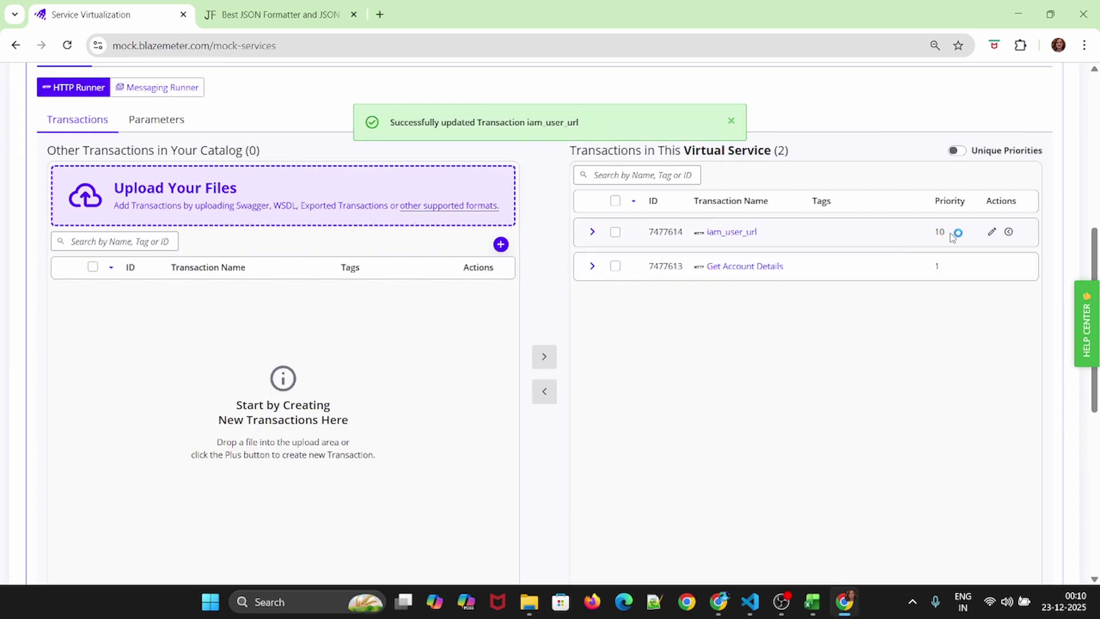
{"action": "scroll", "coordinate": [953, 238], "scroll_direction": "up", "scroll_amount": 4}
{"action": "left_click", "coordinate": [1032, 229]}
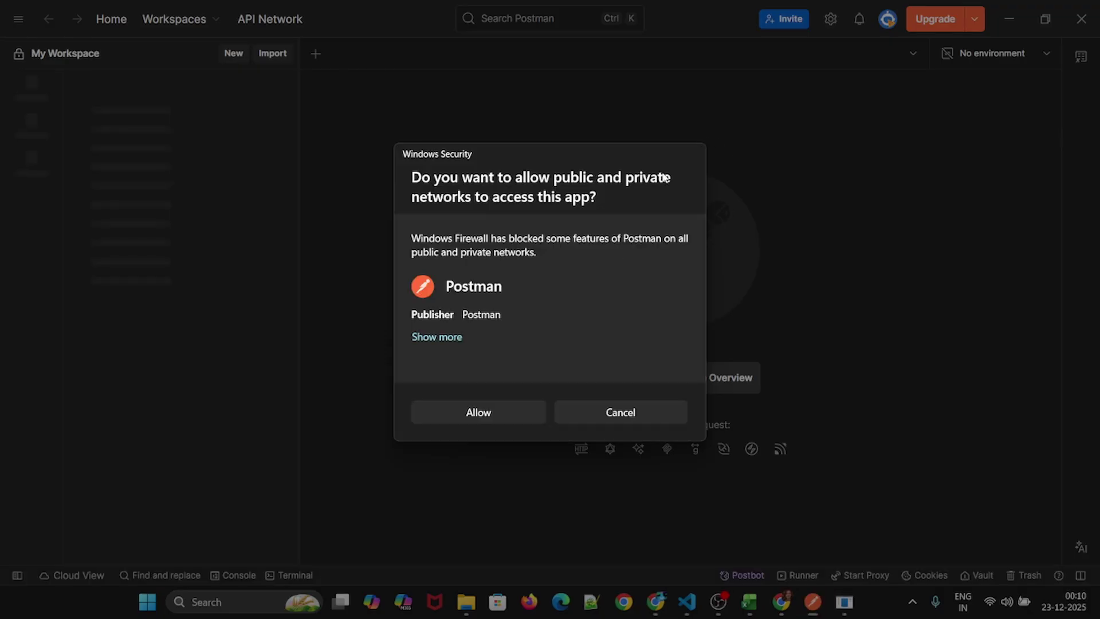
Allow Postman network access through Windows Firewall and return to BlazeMeter
{"action": "left_click", "coordinate": [488, 415]}
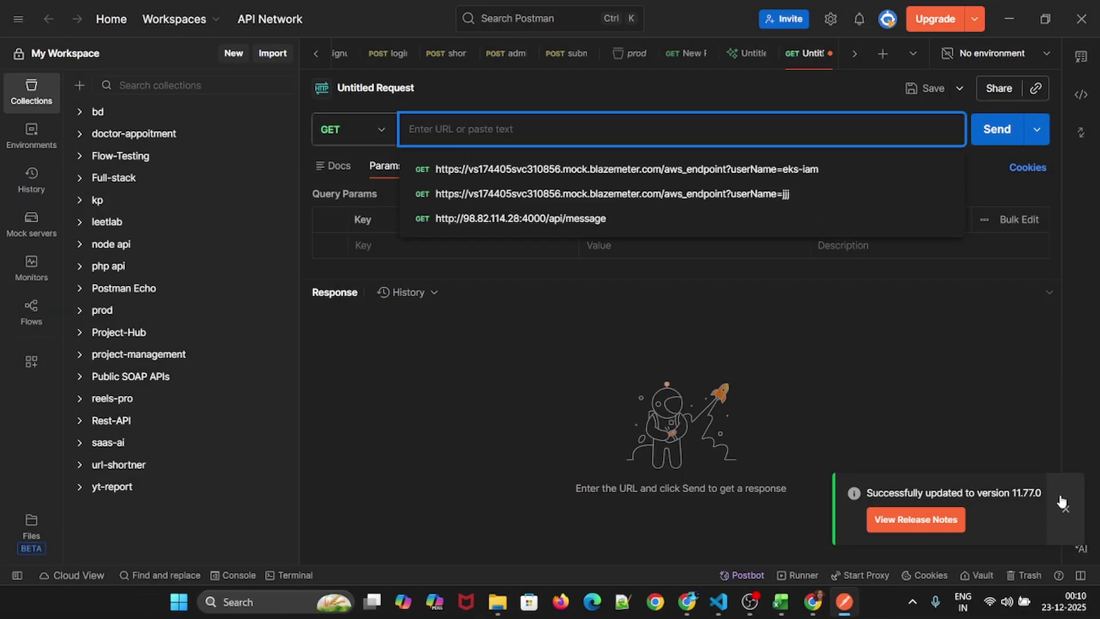
{"action": "left_click", "coordinate": [537, 364]}
{"action": "key", "text": "alt+Tab"}
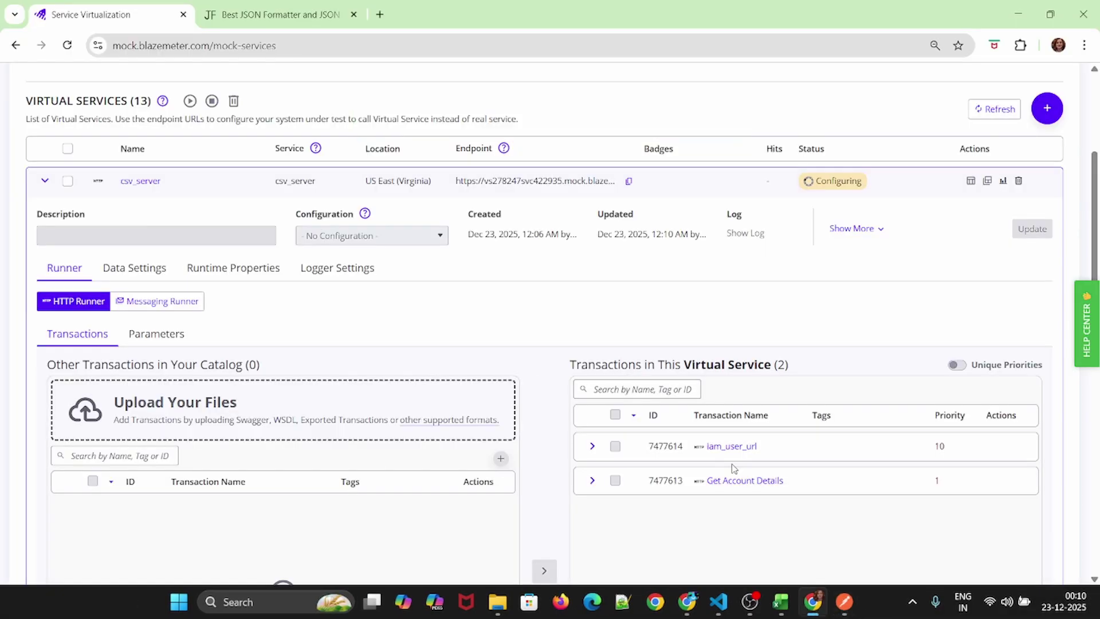
Copy the endpoint URL of the iam_user_url transaction and insert it as the GET request URL in Postman
{"action": "left_click", "coordinate": [588, 453]}
{"action": "scroll", "coordinate": [845, 422], "scroll_direction": "down", "scroll_amount": 5}
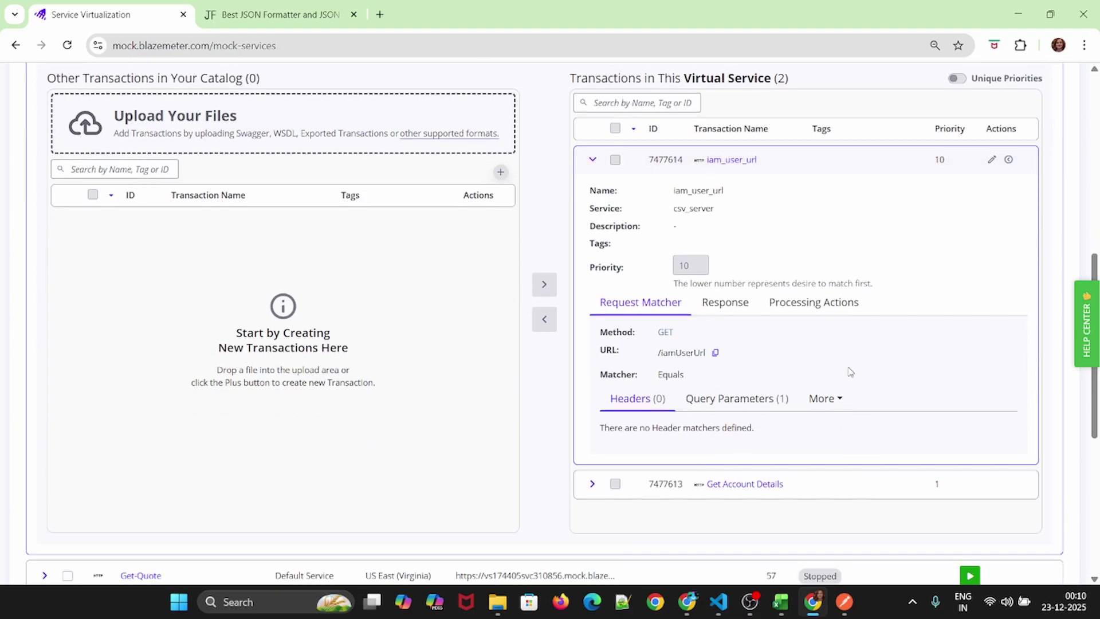
{"action": "left_click", "coordinate": [715, 353]}
{"action": "key", "text": "alt+Tab"}
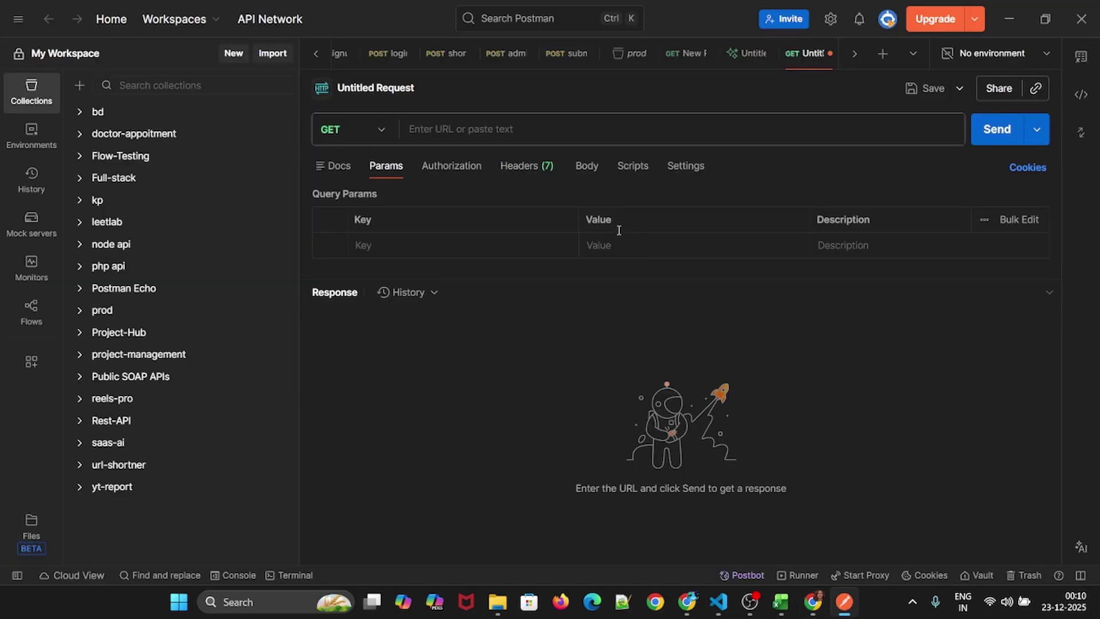
{"action": "left_click", "coordinate": [457, 128]}
{"action": "key", "text": "ctrl+v"}
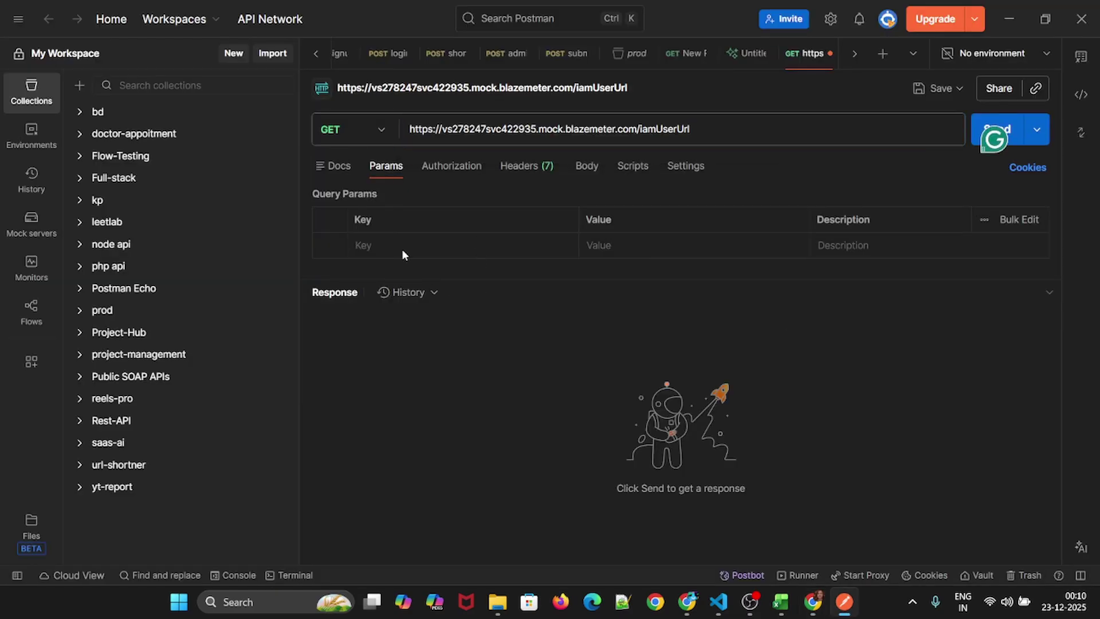
Copy the query parameter name user from iam_user_url in BlazeMeter and add it as a query parameter key in Postman
{"action": "key", "text": "alt+Tab"}
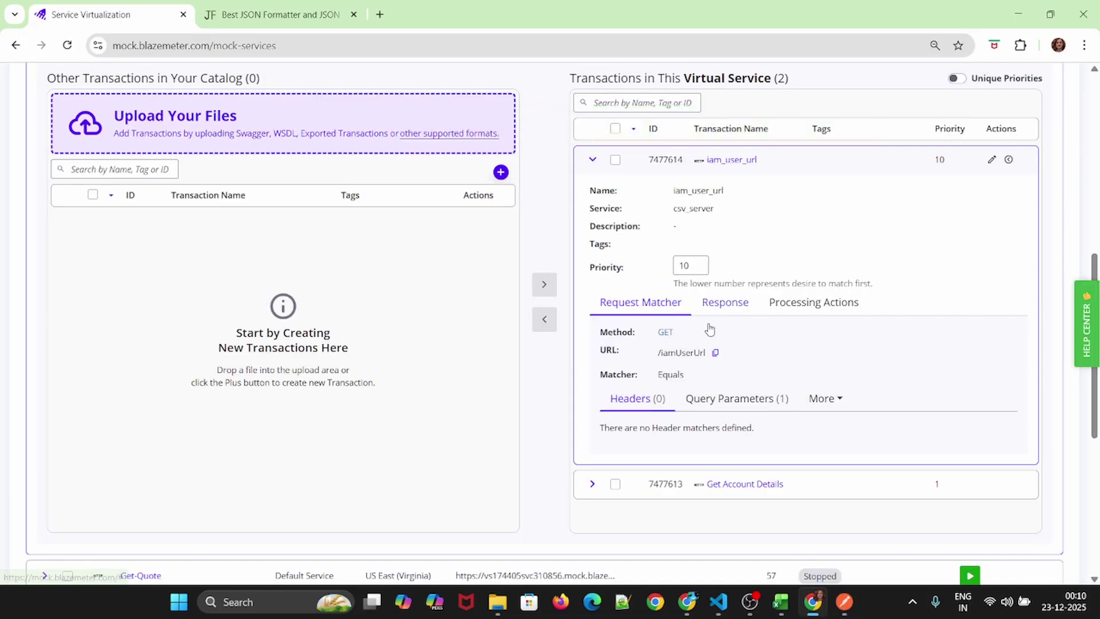
{"action": "left_click", "coordinate": [750, 401]}
{"action": "scroll", "coordinate": [722, 424], "scroll_direction": "down", "scroll_amount": 1}
{"action": "double_click", "coordinate": [717, 441]}
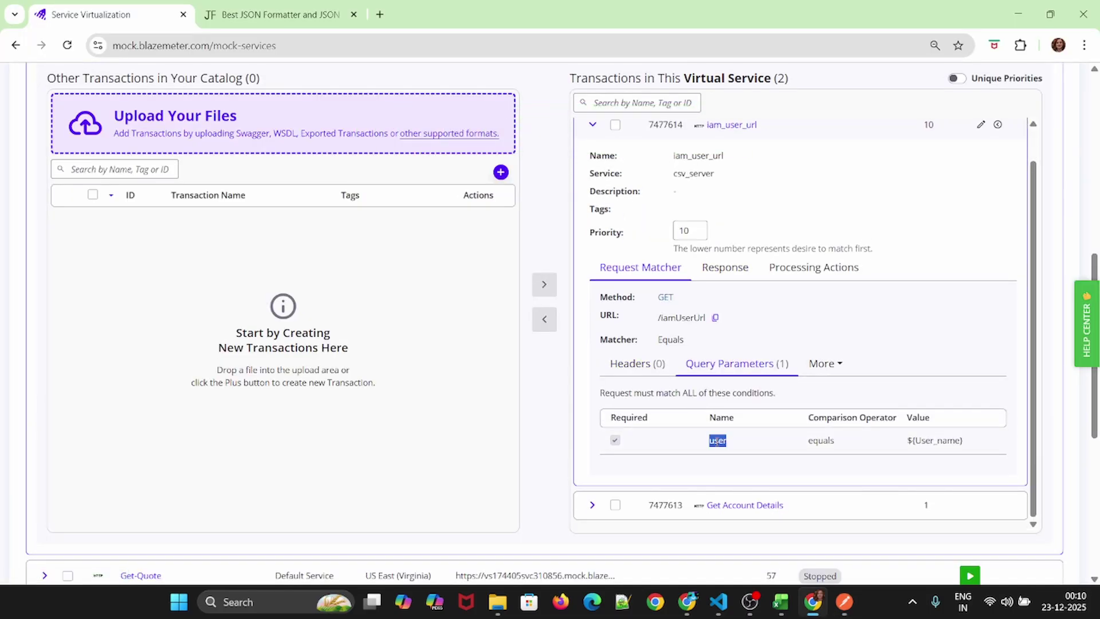
{"action": "key", "text": "alt+Tab"}
{"action": "left_click", "coordinate": [393, 246]}
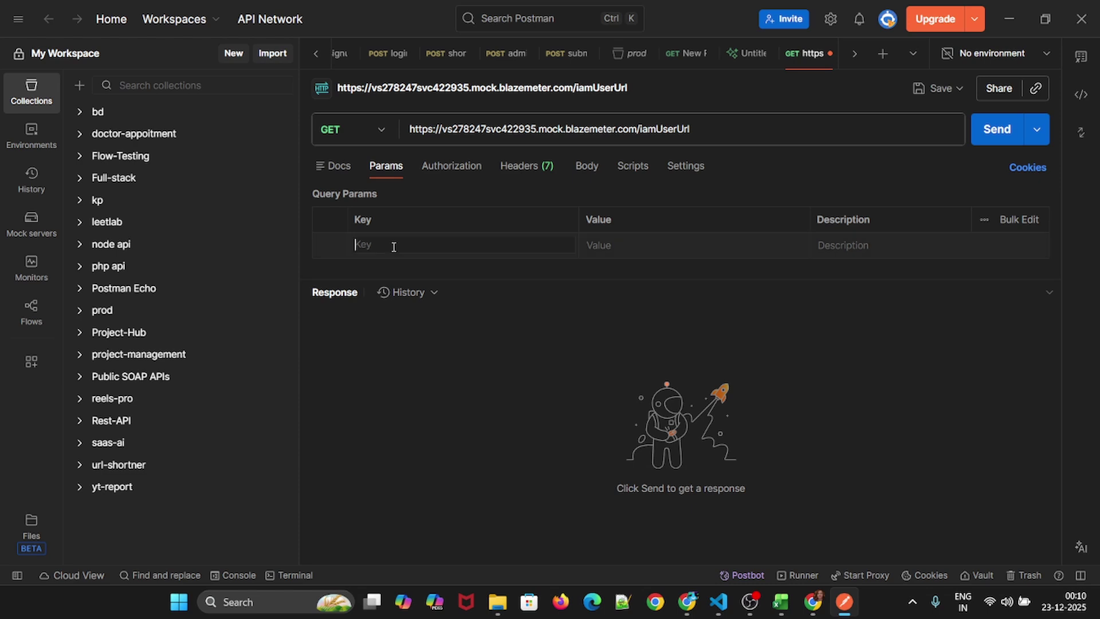
{"action": "key", "text": "ctrl+v"}
Set the user parameter to eks-iam, send the GET request and select the whole response body
{"action": "left_click", "coordinate": [647, 236]}
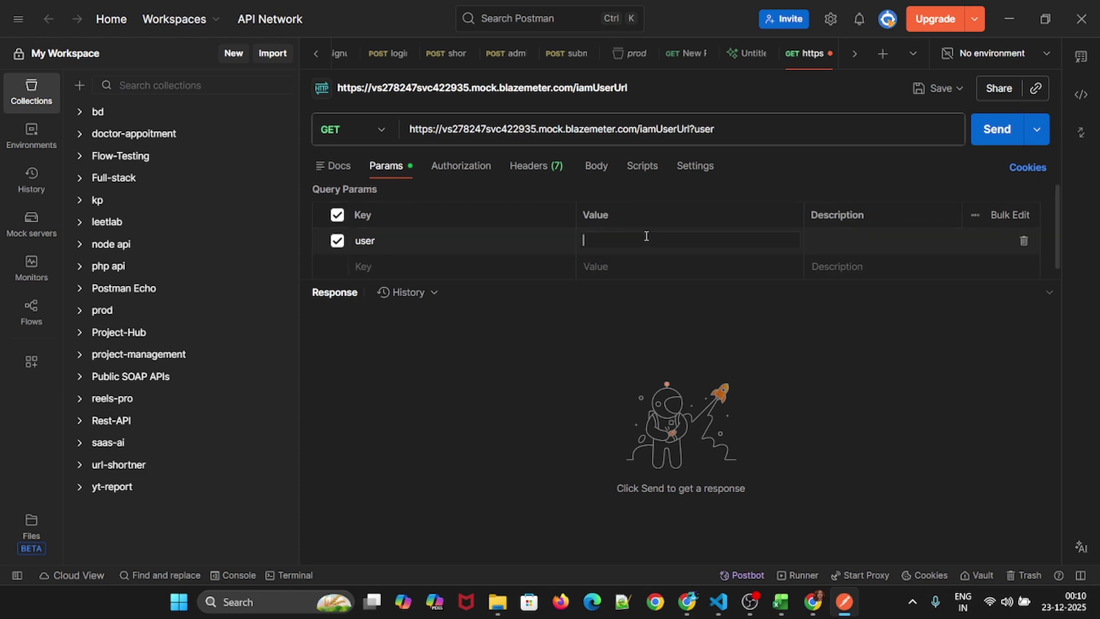
{"action": "key", "text": "super+v"}
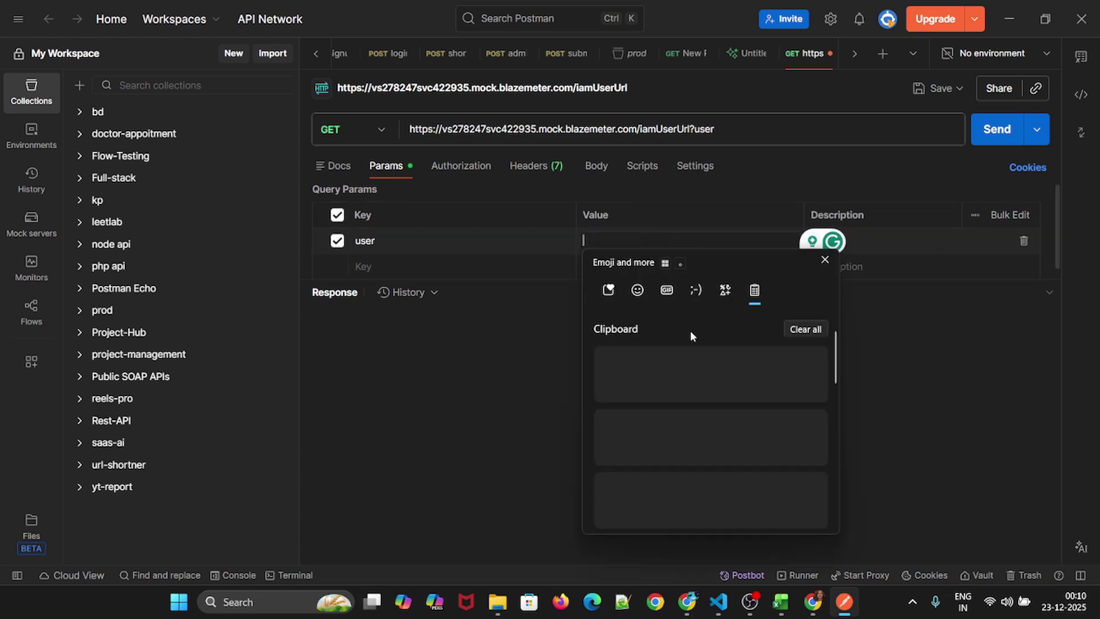
{"action": "left_click", "coordinate": [624, 491]}
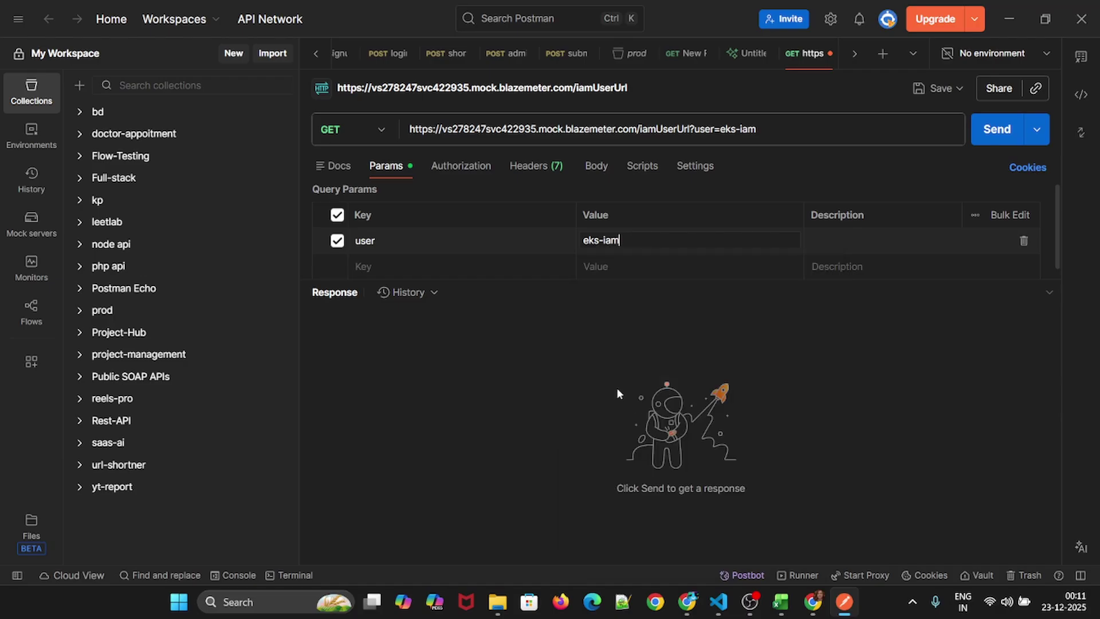
{"action": "left_click", "coordinate": [996, 129]}
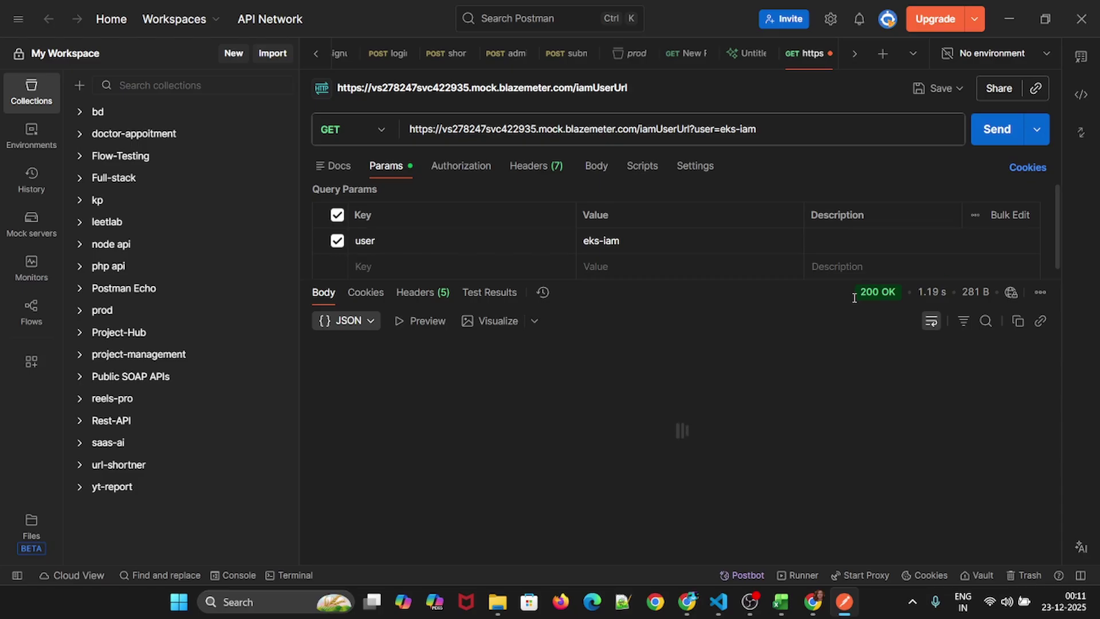
{"action": "key", "text": "ctrl+a"}
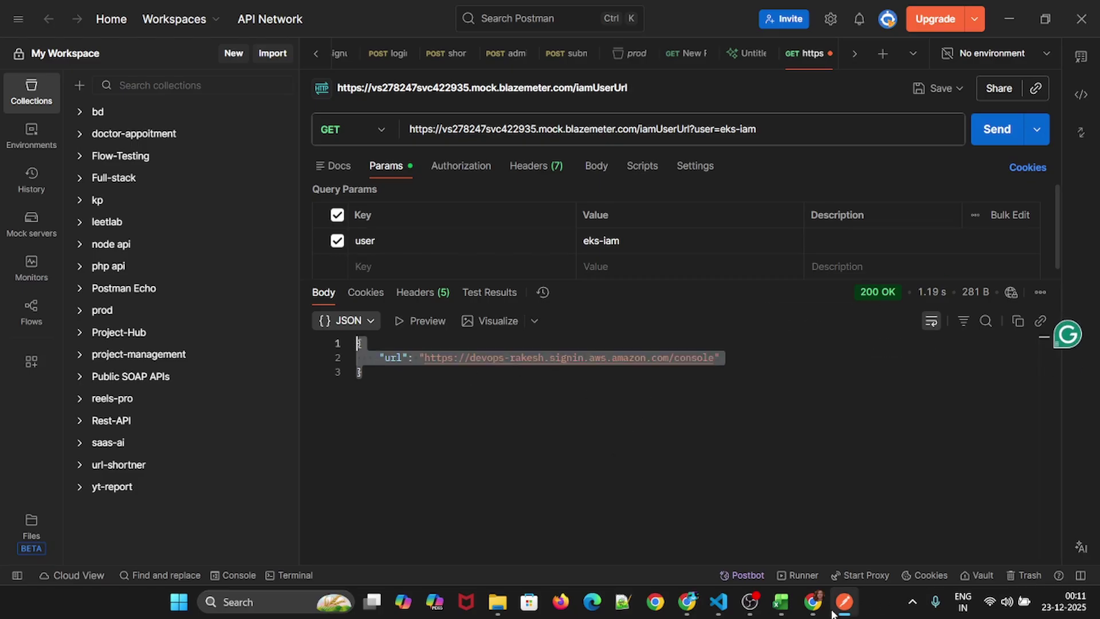
Open the csv_server log in BlazeMeter and examine the match status, request details and response details of Request 1
{"action": "left_click", "coordinate": [813, 602]}
{"action": "scroll", "coordinate": [871, 240], "scroll_direction": "up", "scroll_amount": 5}
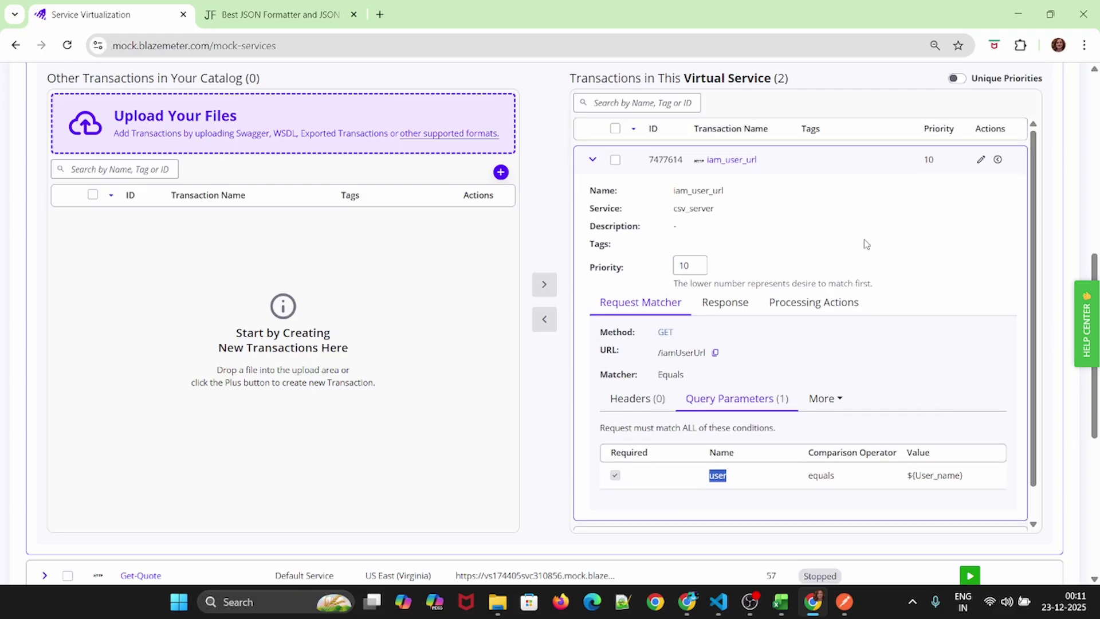
{"action": "left_click", "coordinate": [745, 162]}
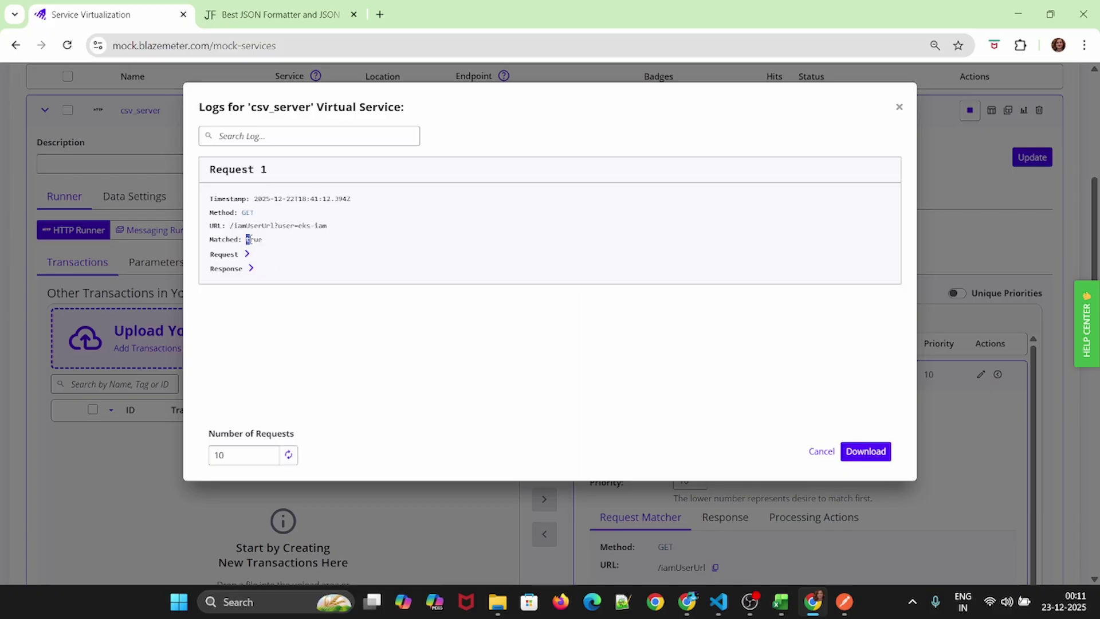
{"action": "left_click_drag", "start_coordinate": [248, 239], "coordinate": [264, 241]}
{"action": "left_click", "coordinate": [258, 237]}
{"action": "left_click", "coordinate": [247, 254]}
{"action": "scroll", "coordinate": [252, 353], "scroll_direction": "down", "scroll_amount": 1}
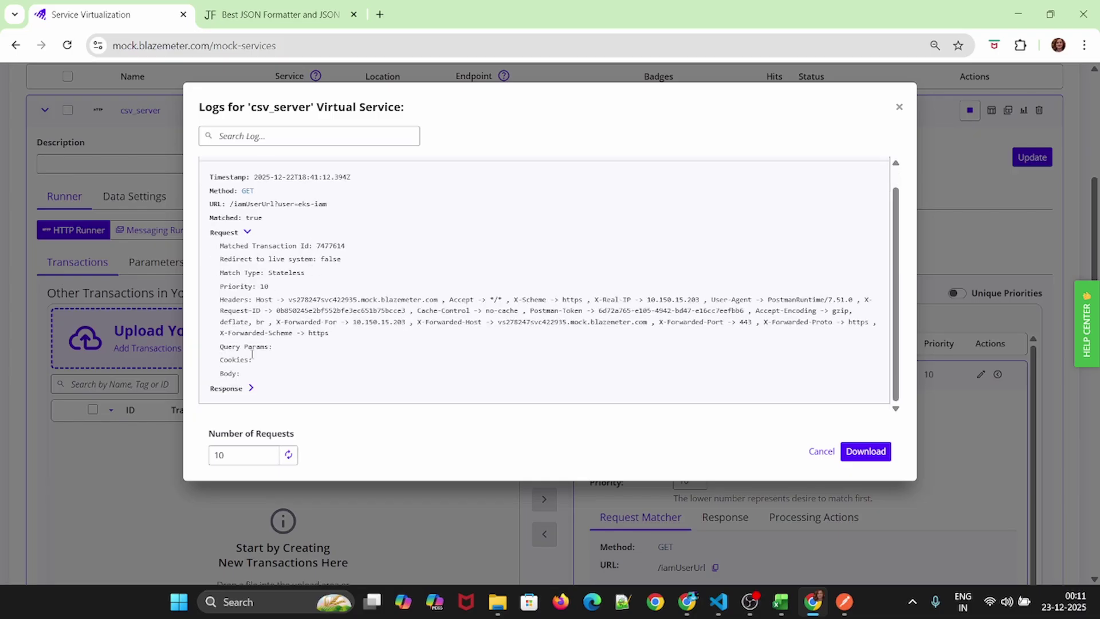
{"action": "left_click", "coordinate": [253, 389]}
{"action": "scroll", "coordinate": [260, 380], "scroll_direction": "down", "scroll_amount": 2}
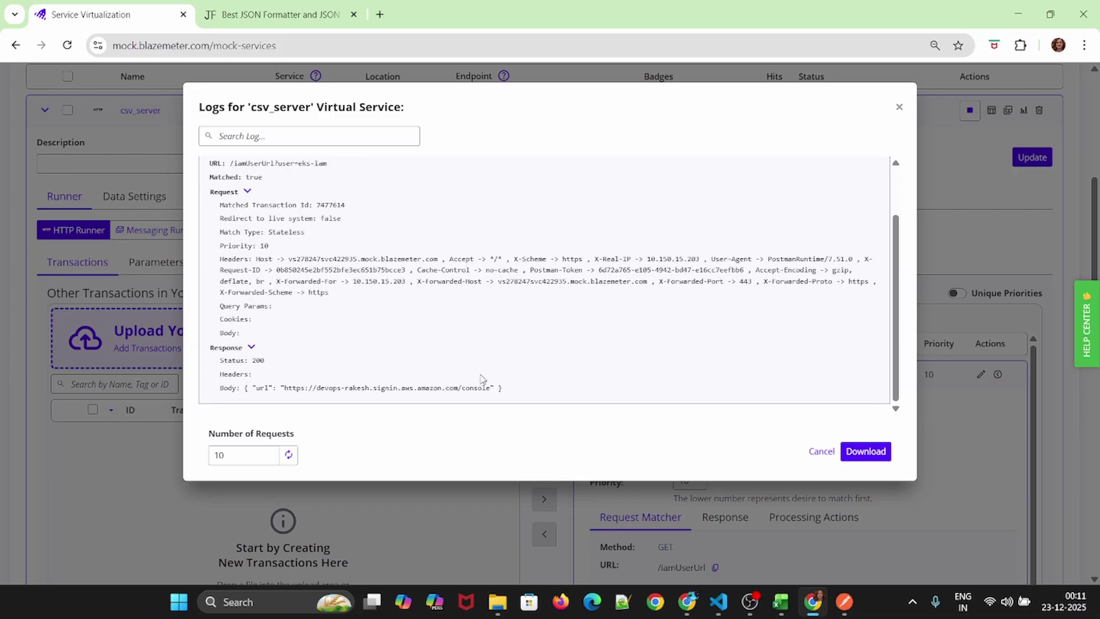
Switch to Postman, change the user parameter to eks and send the GET request again
{"action": "key", "text": "alt+Tab"}
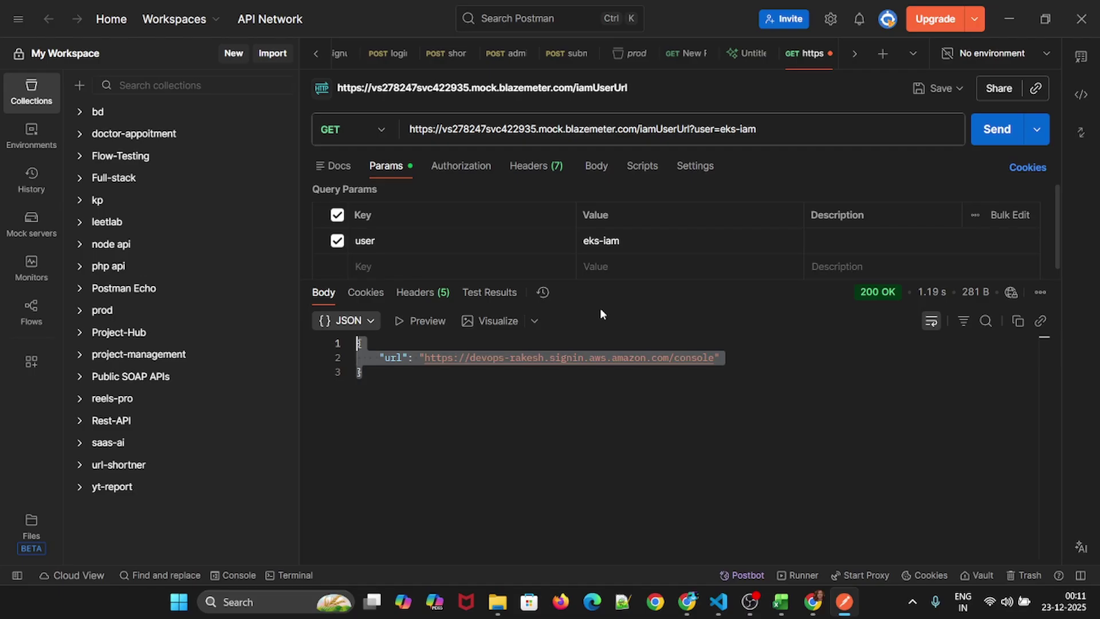
{"action": "left_click", "coordinate": [627, 242]}
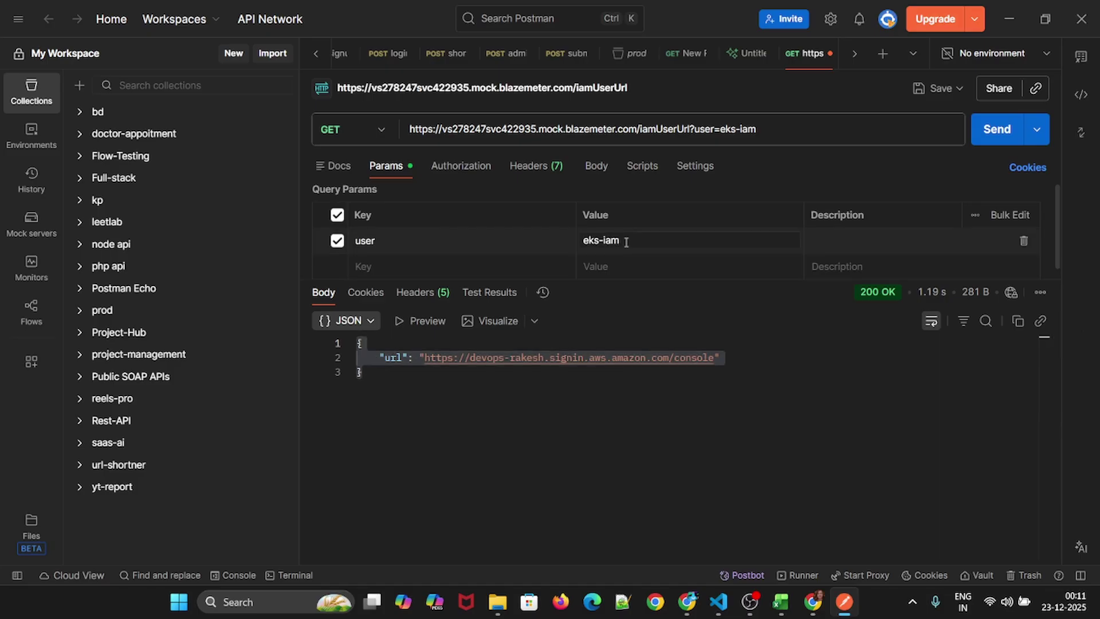
{"action": "key", "text": "BackSpace"}
{"action": "key", "text": "BackSpace"}
{"action": "key", "text": "BackSpace"}
{"action": "key", "text": "BackSpace"}
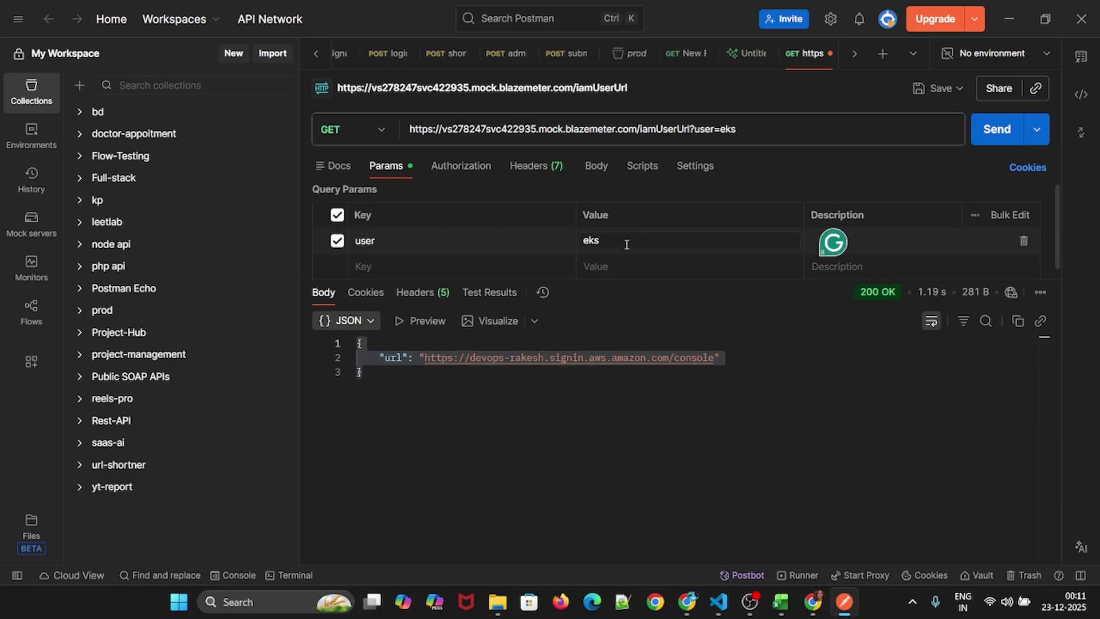
{"action": "left_click", "coordinate": [997, 131]}
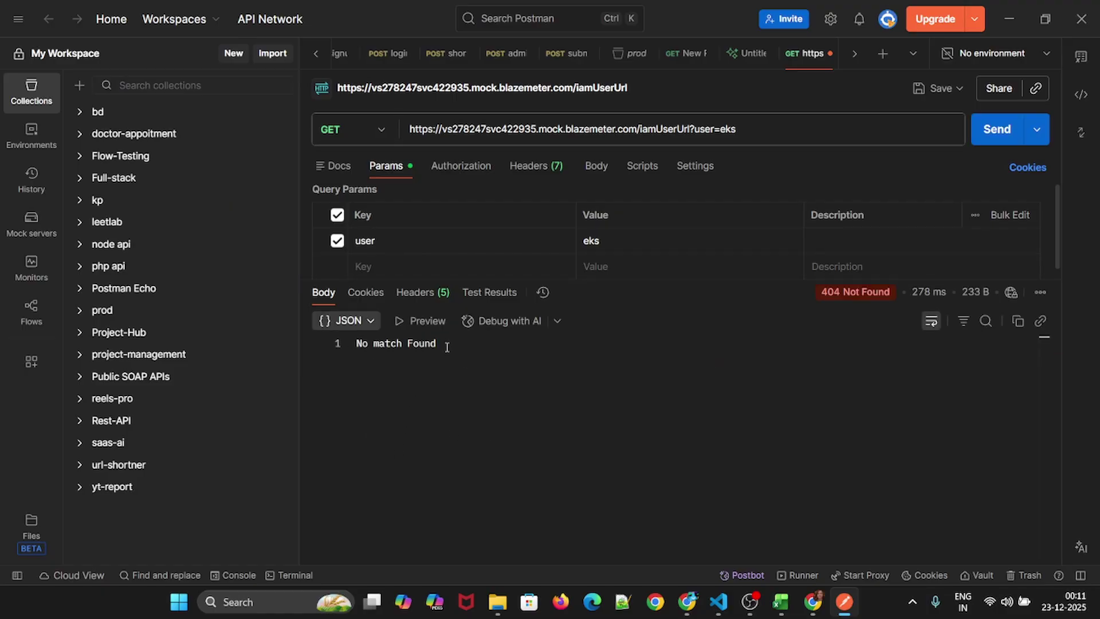
Reopen the csv_server log in BlazeMeter, examine Request 2's match status, request and response details, and close the log
{"action": "key", "text": "alt+Tab"}
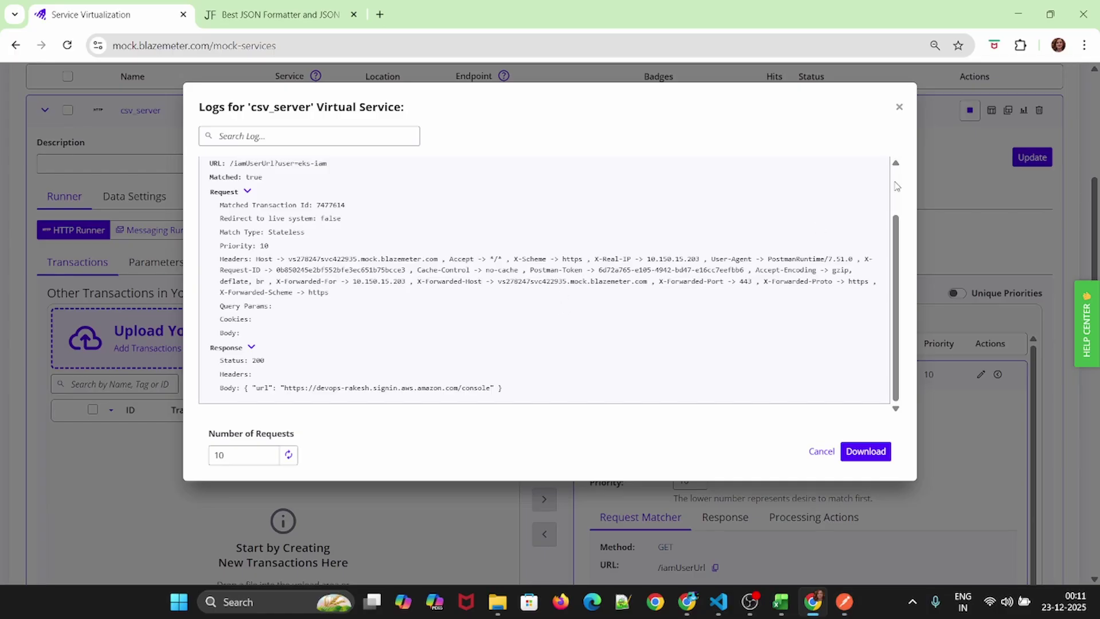
{"action": "left_click", "coordinate": [898, 107]}
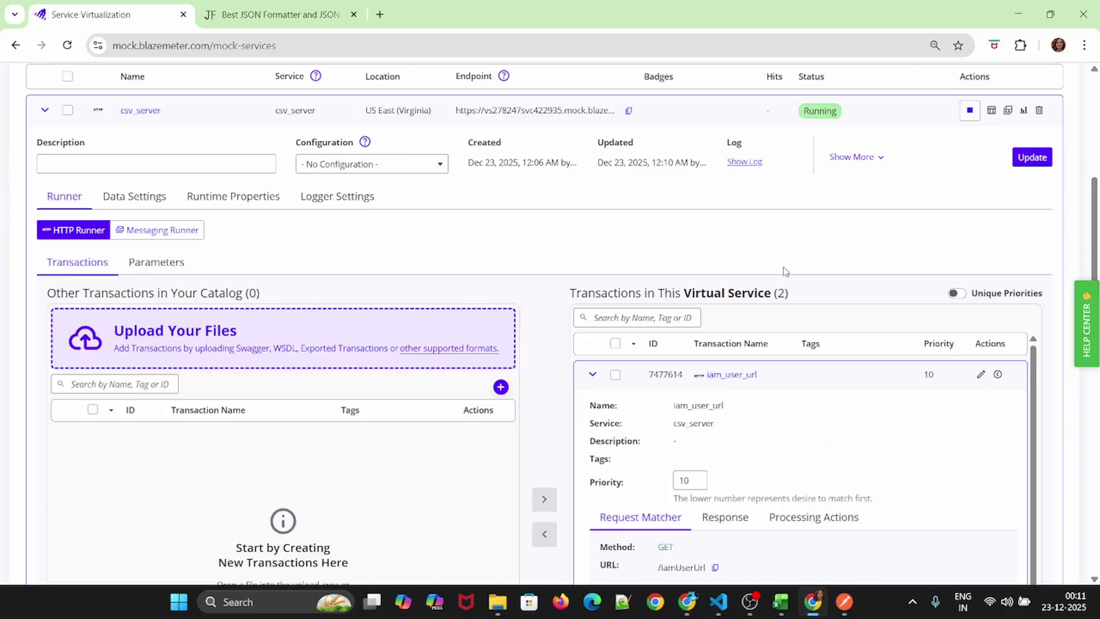
{"action": "left_click", "coordinate": [745, 162]}
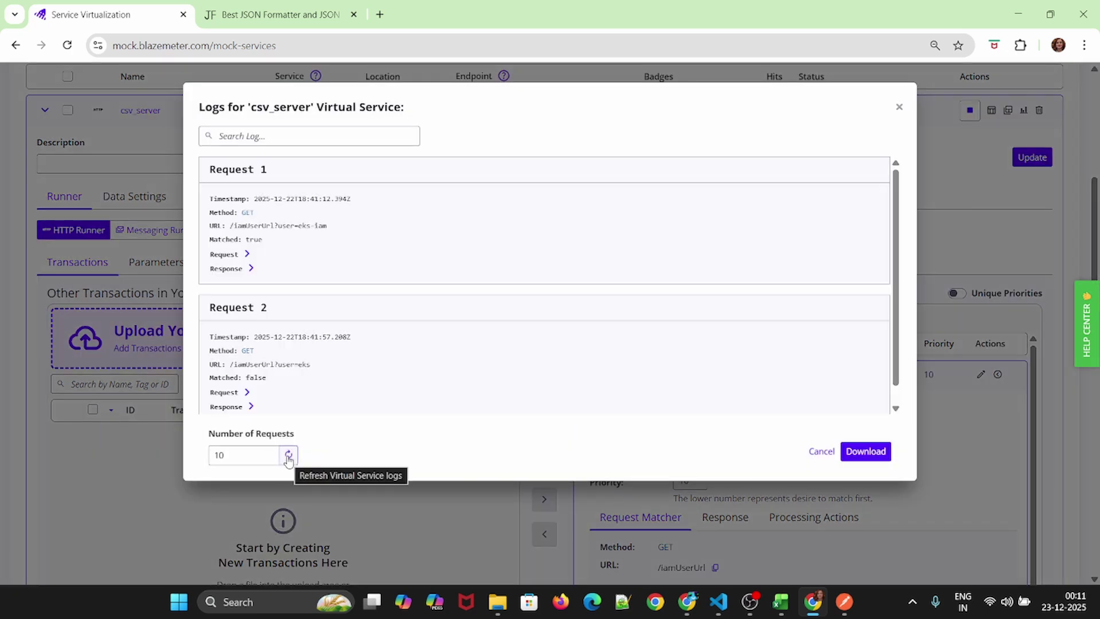
{"action": "scroll", "coordinate": [285, 336], "scroll_direction": "down", "scroll_amount": 1}
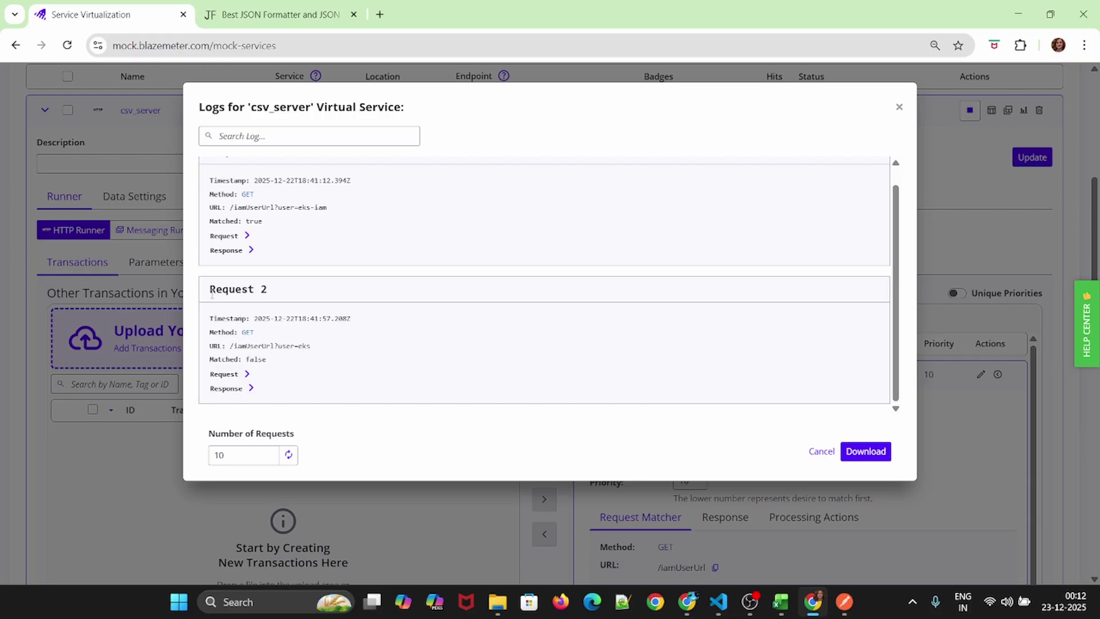
{"action": "left_click_drag", "start_coordinate": [252, 360], "coordinate": [269, 361]}
{"action": "left_click", "coordinate": [248, 374]}
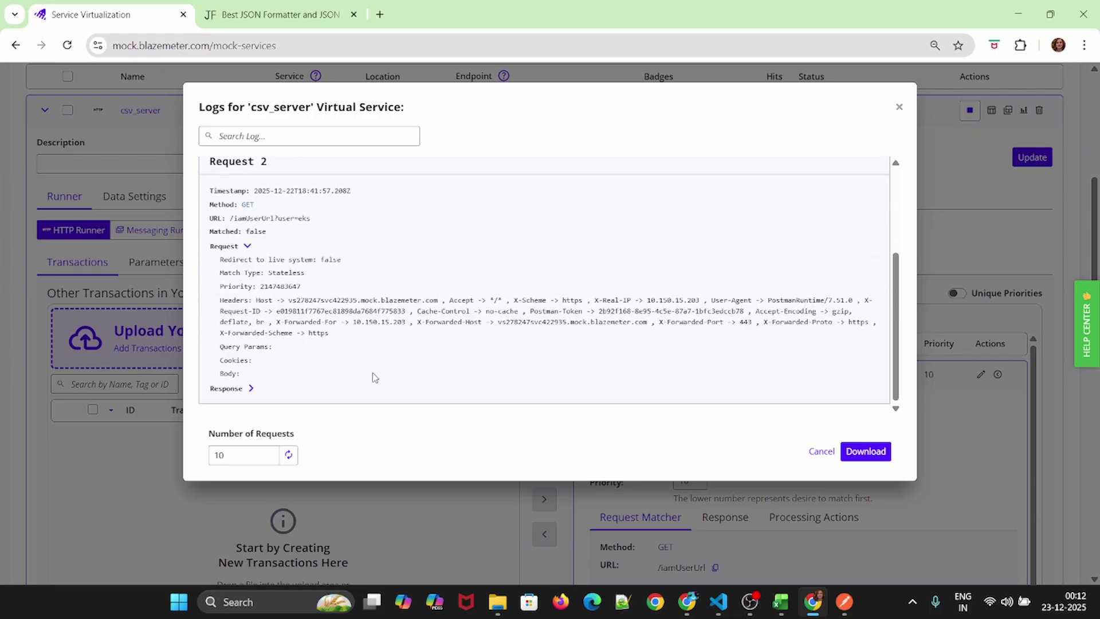
{"action": "left_click", "coordinate": [248, 389]}
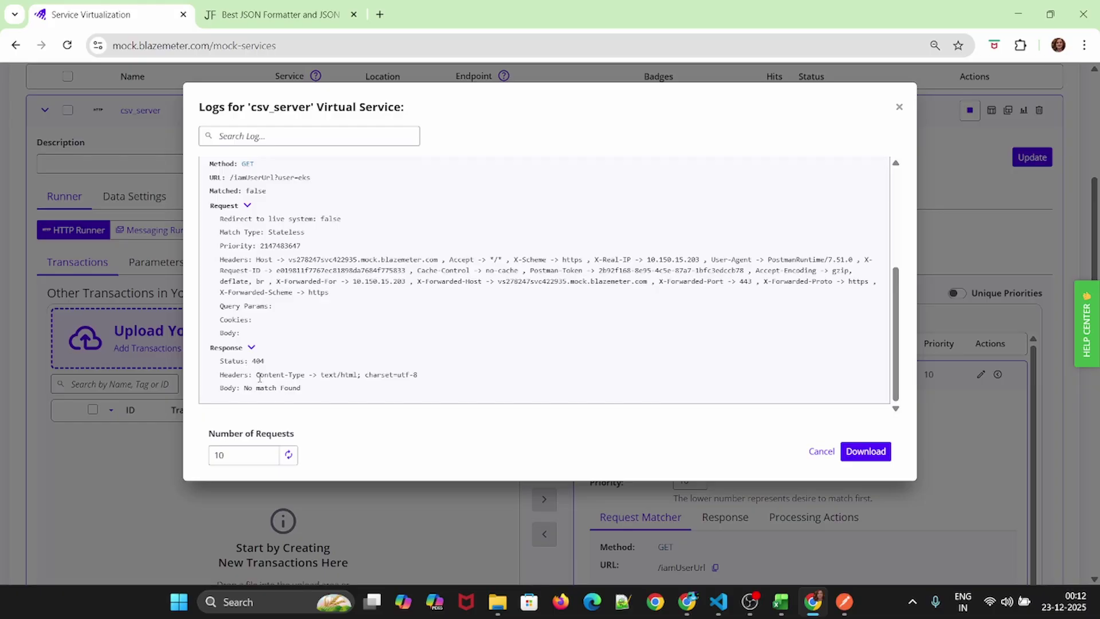
{"action": "left_click_drag", "start_coordinate": [246, 394], "coordinate": [289, 393]}
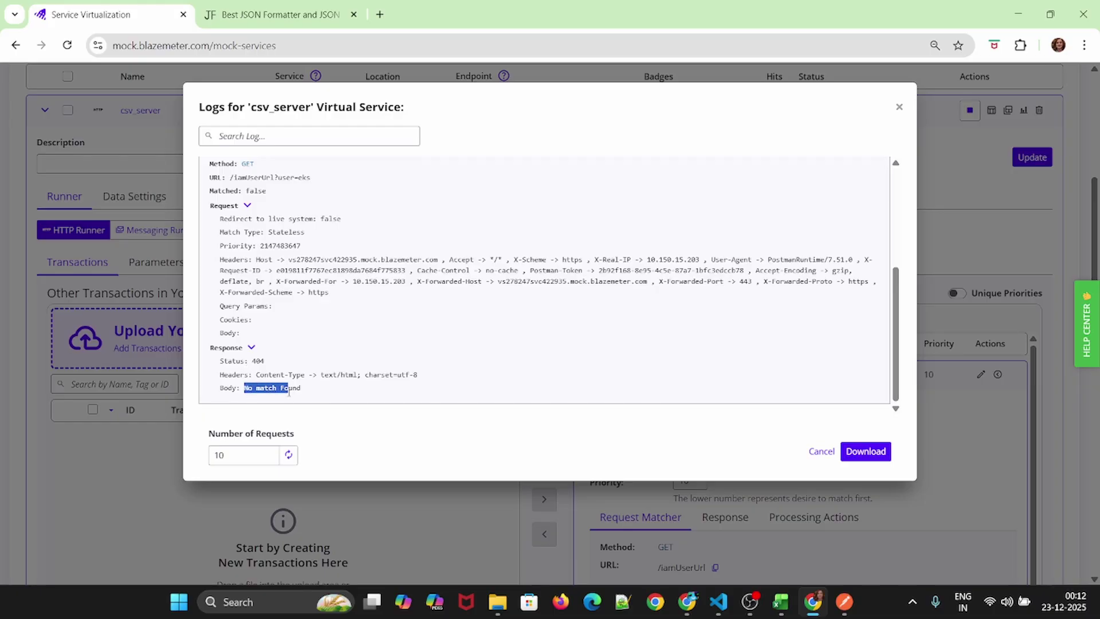
{"action": "left_click", "coordinate": [899, 107]}
Look over the csv_server virtual service and switch to the browser window with the Bucket Flow YouTube channel
{"action": "scroll", "coordinate": [745, 458], "scroll_direction": "down", "scroll_amount": 5}
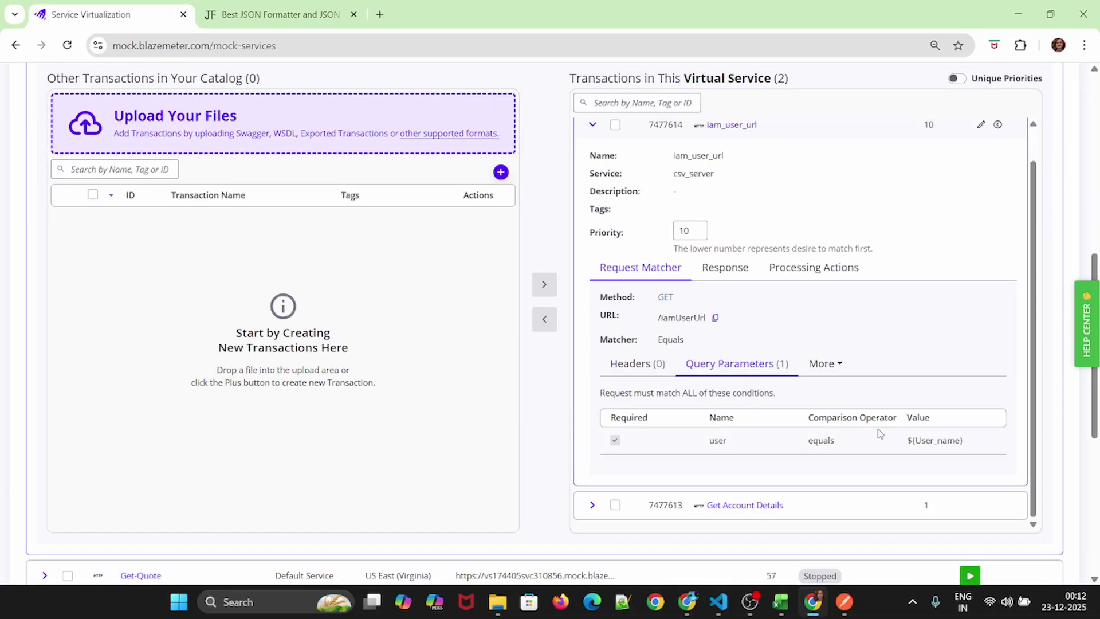
{"action": "scroll", "coordinate": [706, 303], "scroll_direction": "up", "scroll_amount": 8}
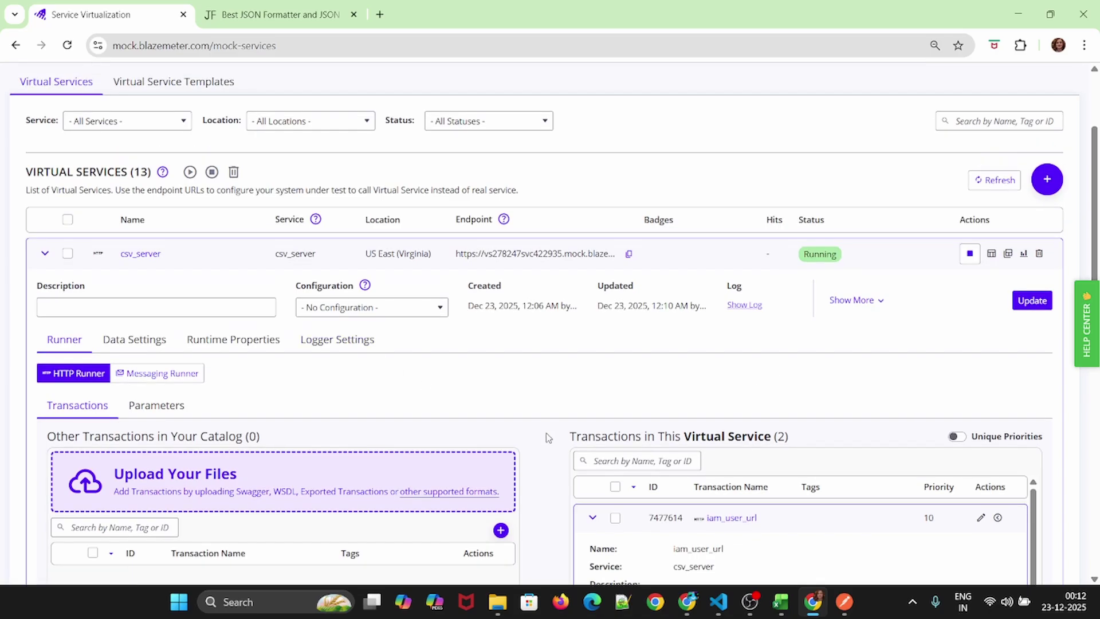
{"action": "scroll", "coordinate": [533, 441], "scroll_direction": "down", "scroll_amount": 2}
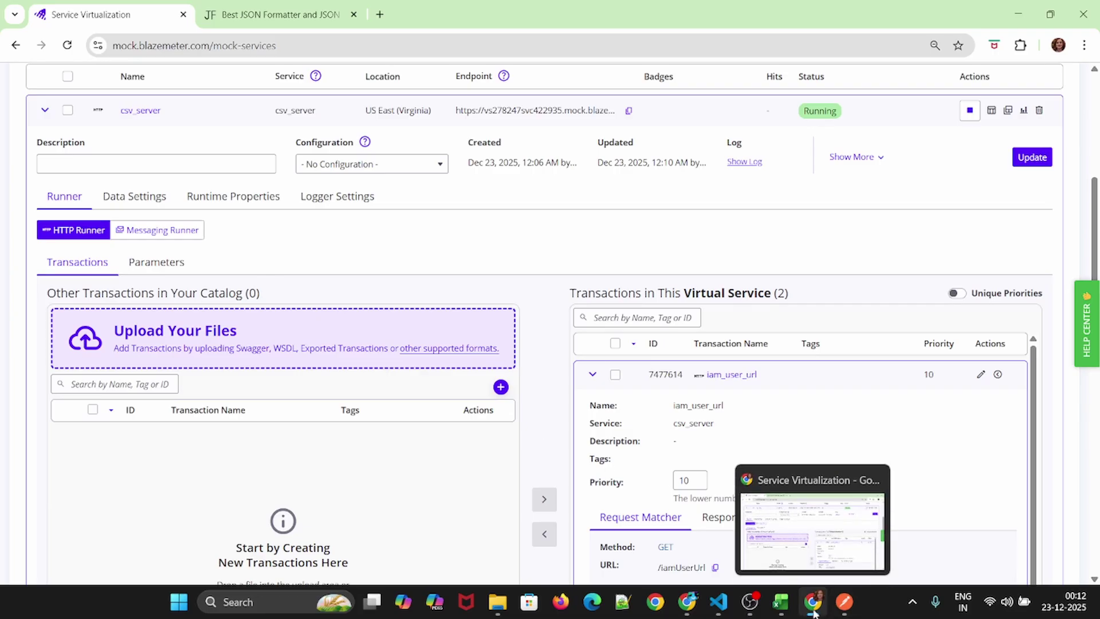
{"action": "mouse_move", "coordinate": [838, 608]}
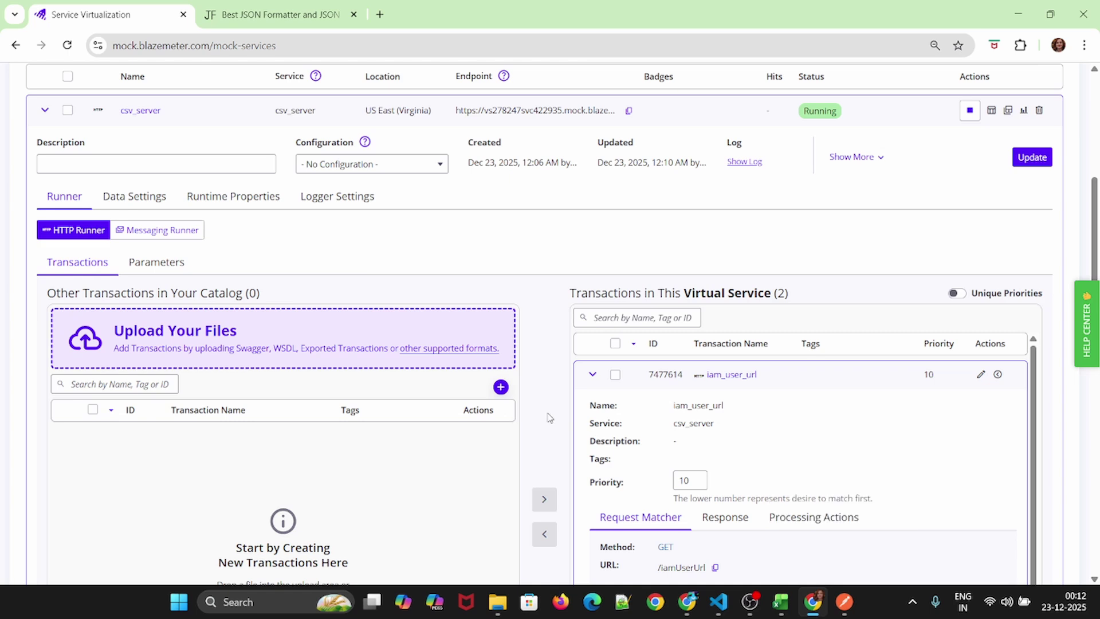
{"action": "left_click", "coordinate": [687, 601]}
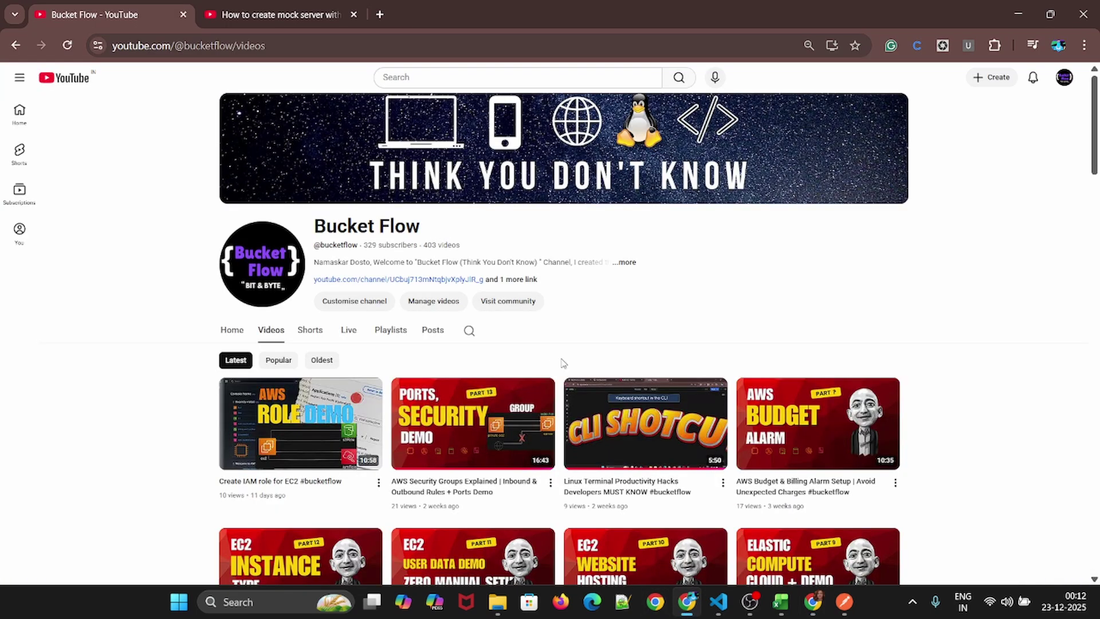